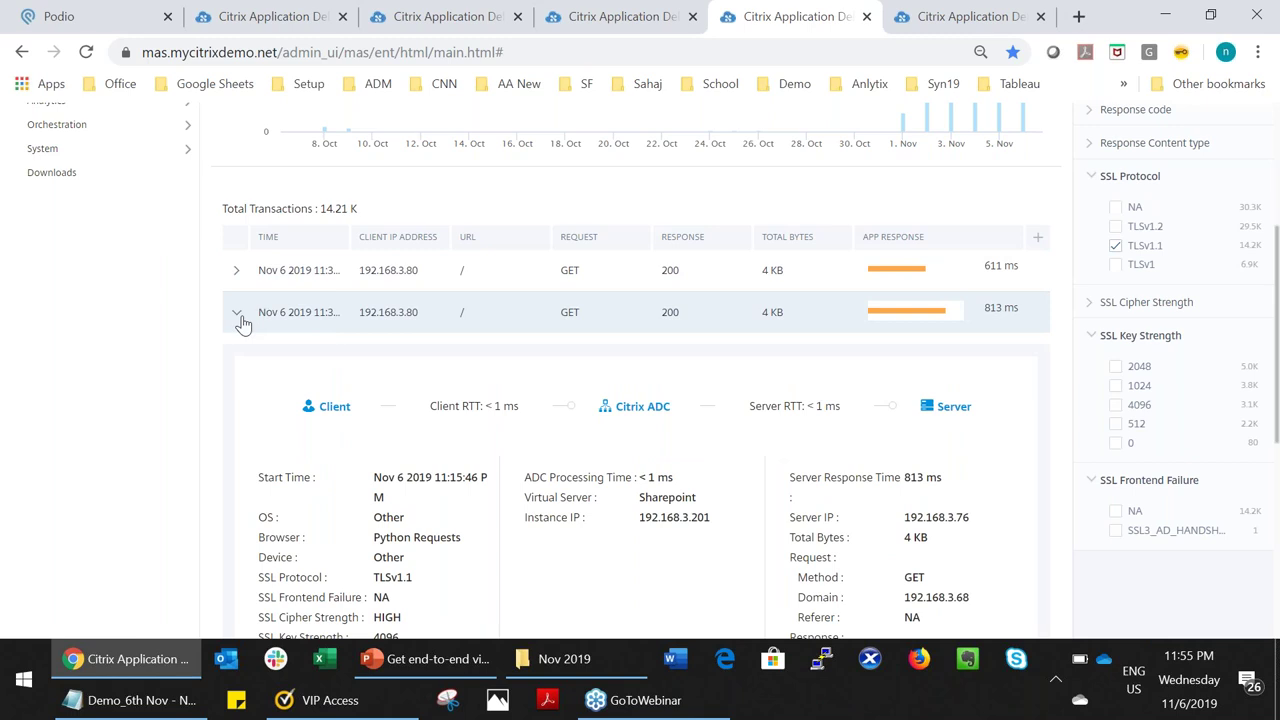
# Collapse the open transaction's details, clear the TLSv1.1 protocol filter, and filter the Sharepoint transactions by response code 404.
pyautogui.click(238, 314)
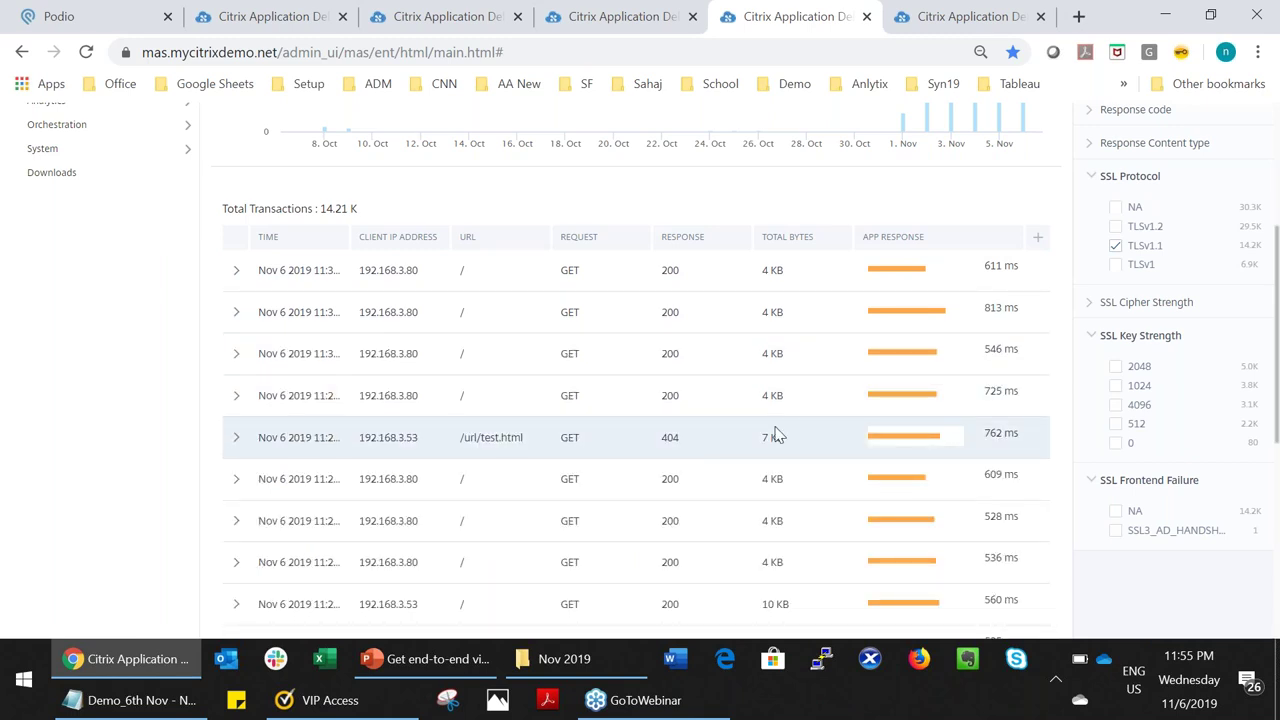
pyautogui.scroll(3, 778, 436)
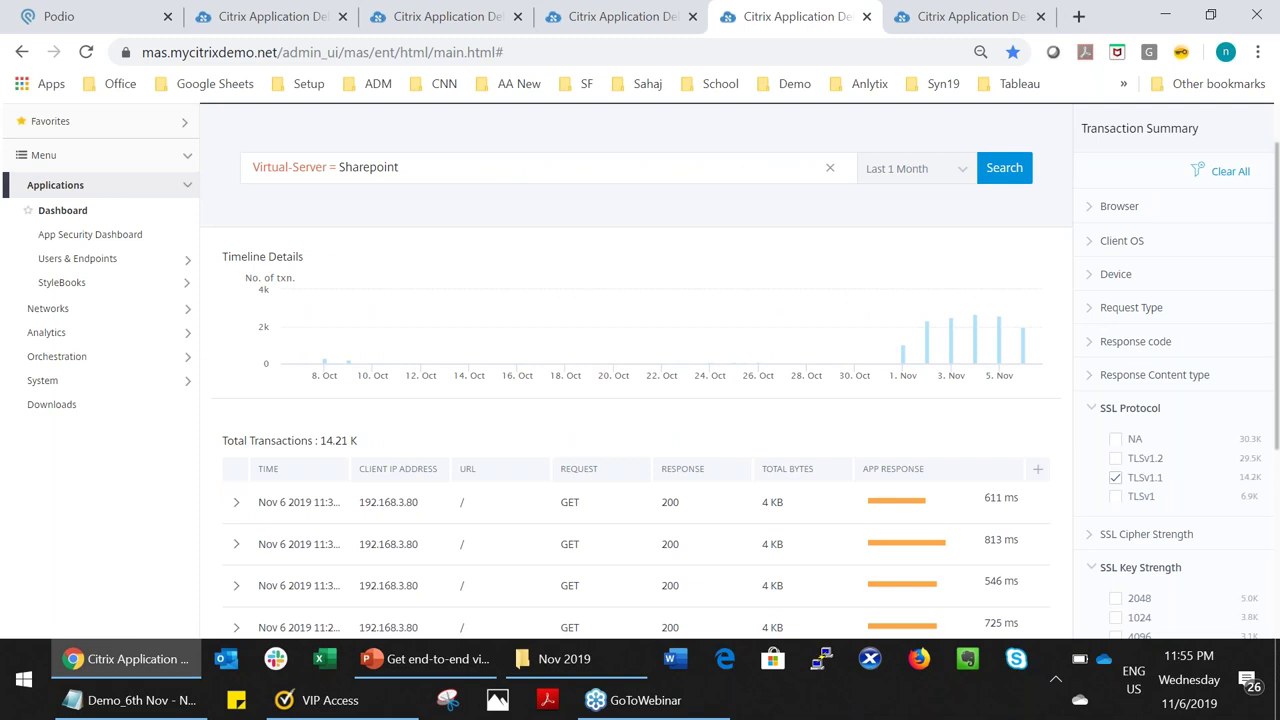
pyautogui.click(1087, 350)
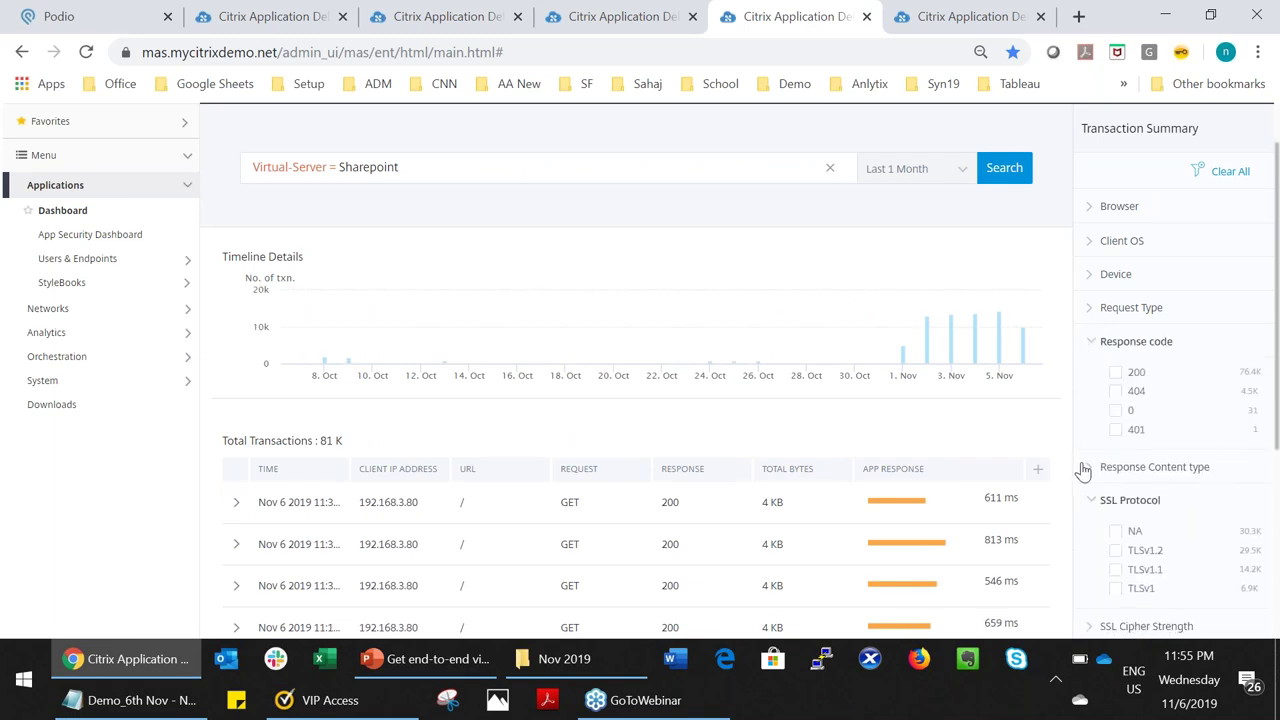
pyautogui.click(1115, 391)
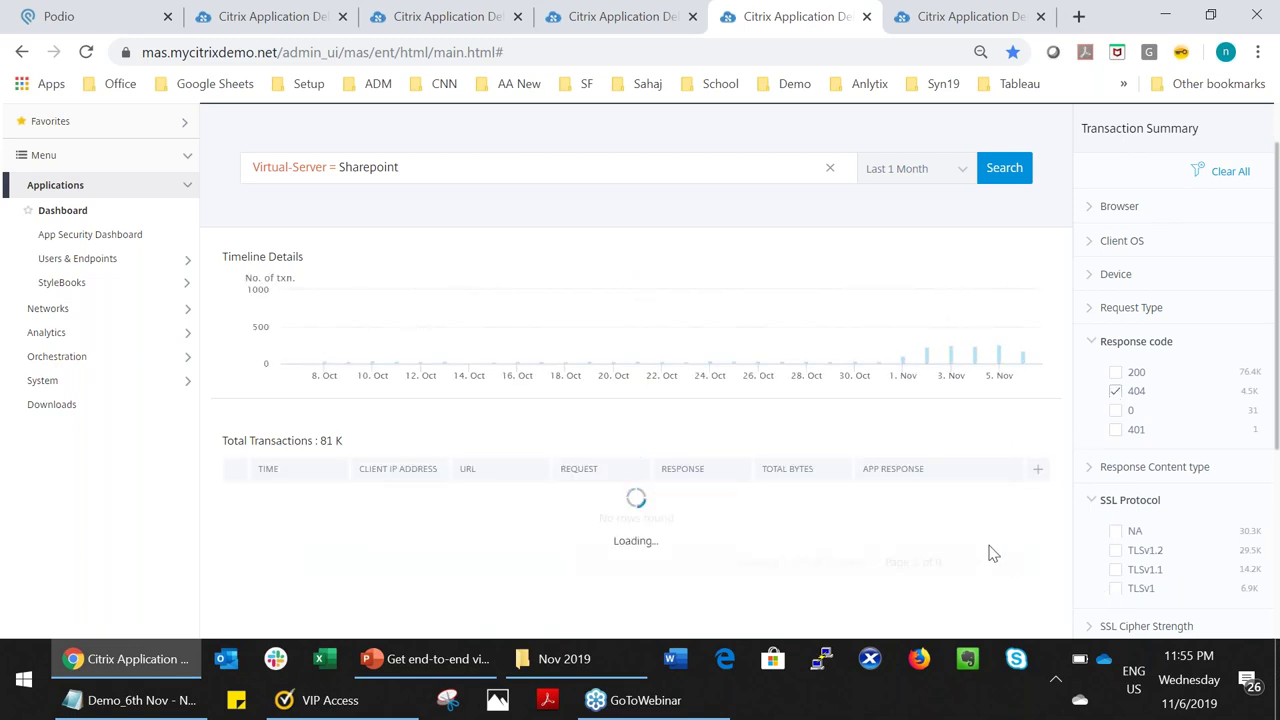
pyautogui.scroll(-2, 992, 553)
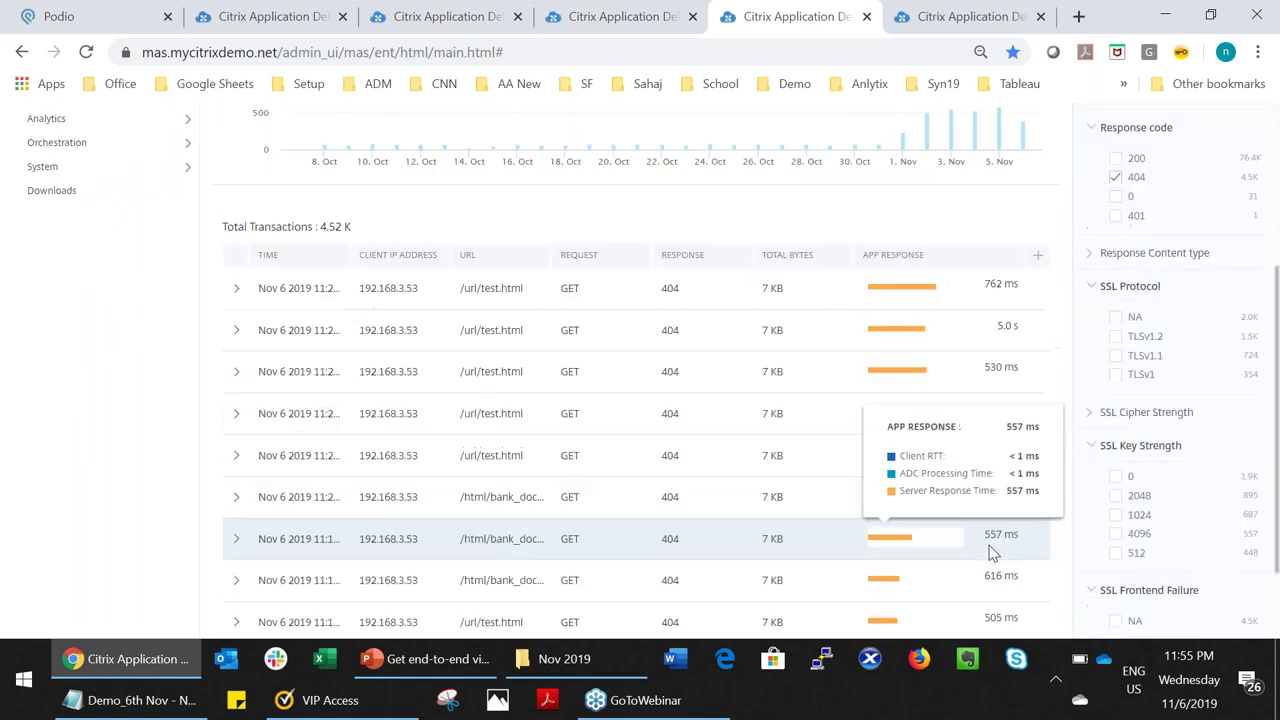
# Expand the 404 transaction with the 5.0 s app response and examine its client, ADC and server details.
pyautogui.click(236, 333)
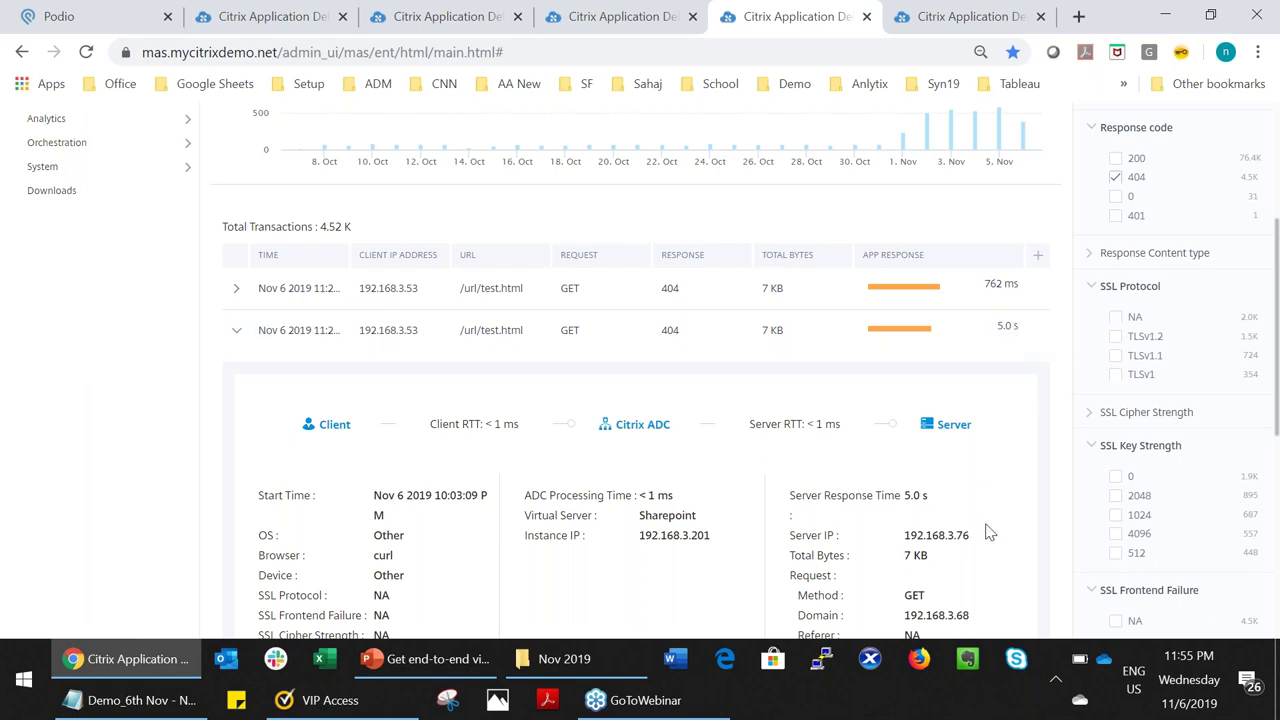
pyautogui.scroll(-2, 1016, 360)
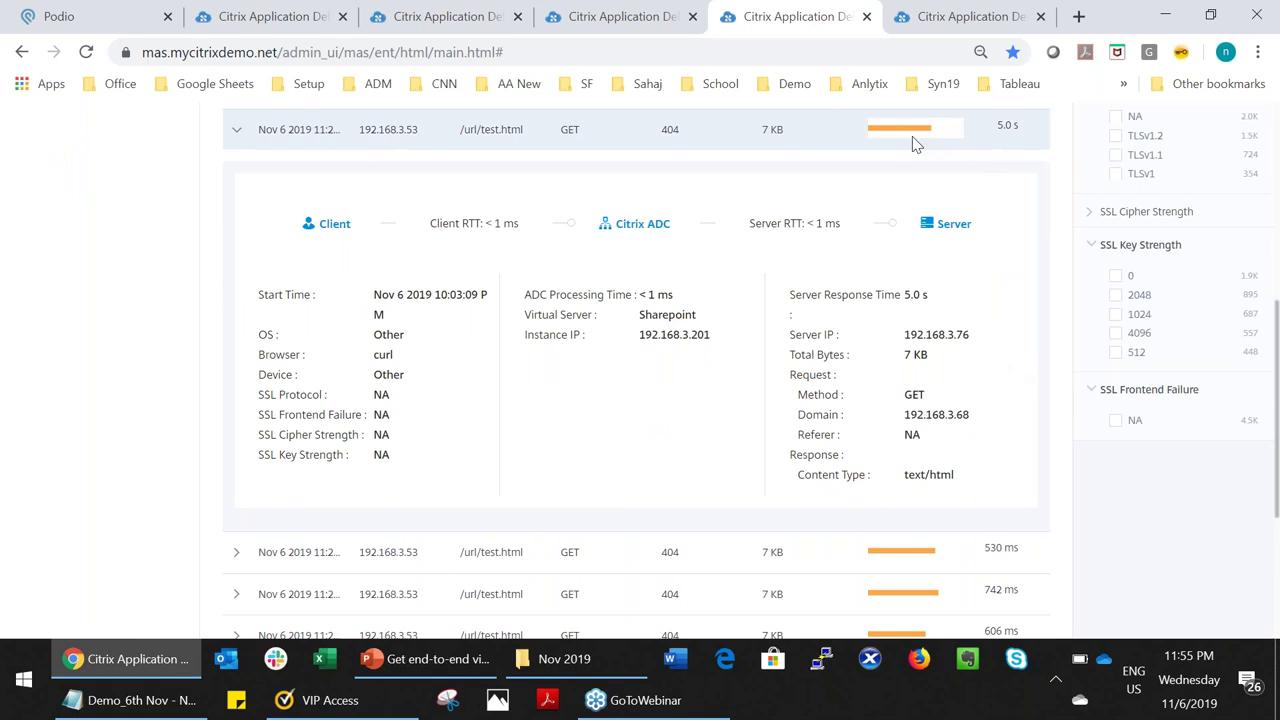
pyautogui.moveTo(908, 130)
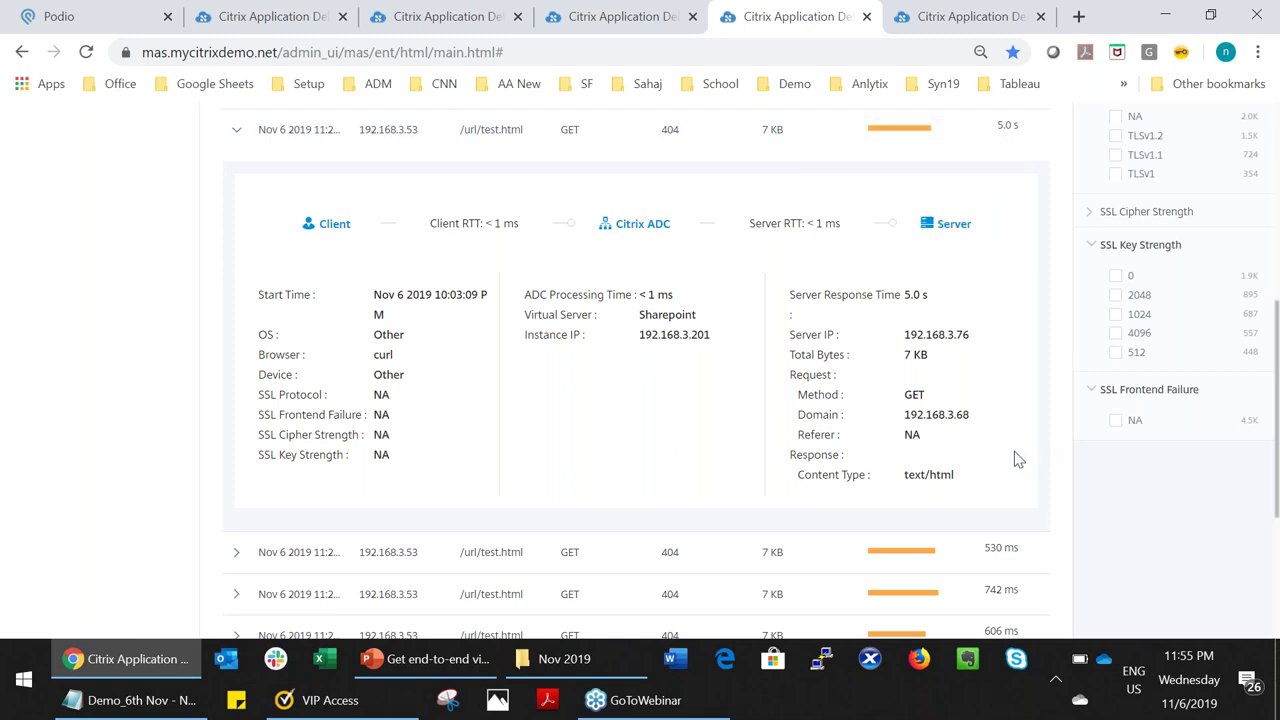
pyautogui.scroll(-3, 1016, 458)
pyautogui.scroll(2, 1016, 458)
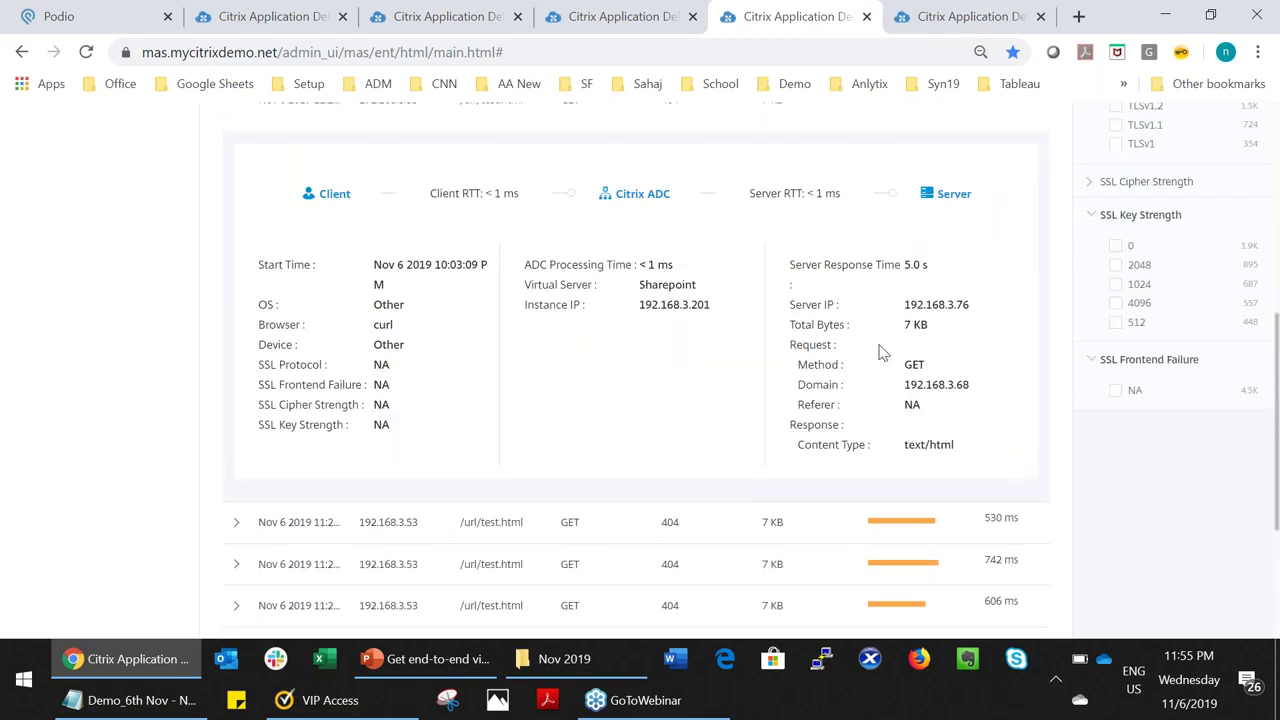
pyautogui.scroll(6, 880, 350)
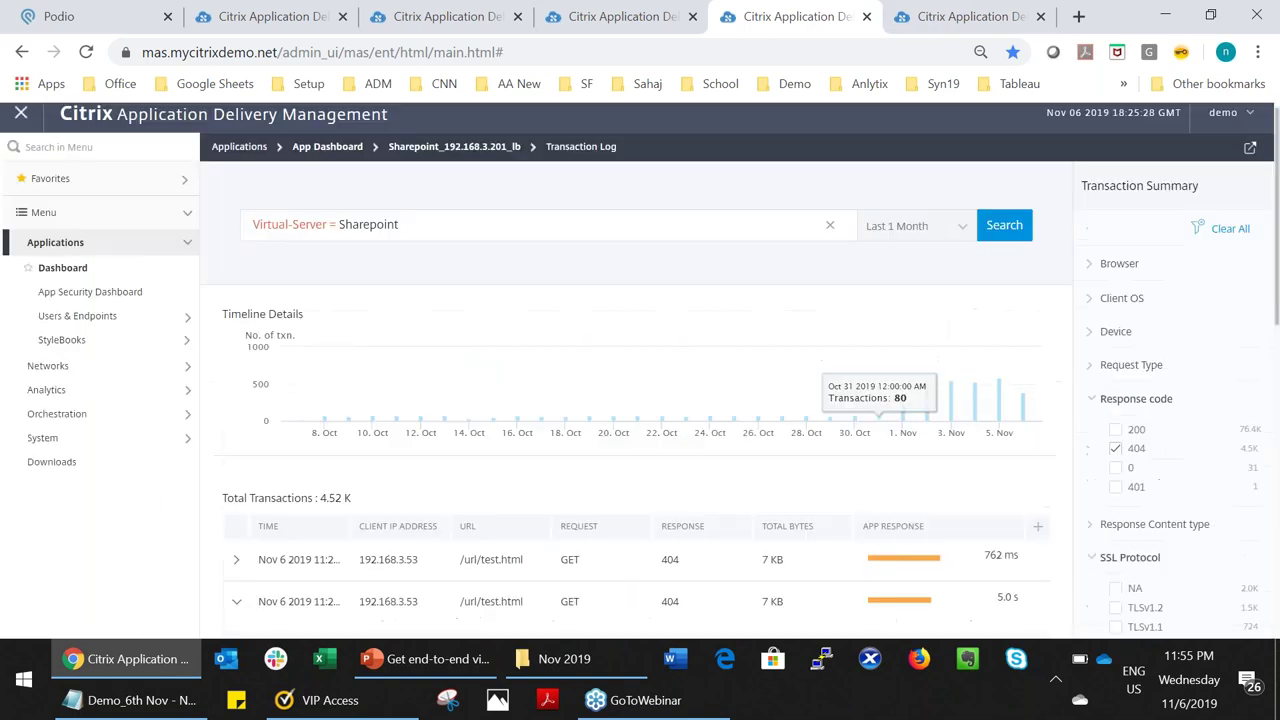
pyautogui.scroll(1, 445, 163)
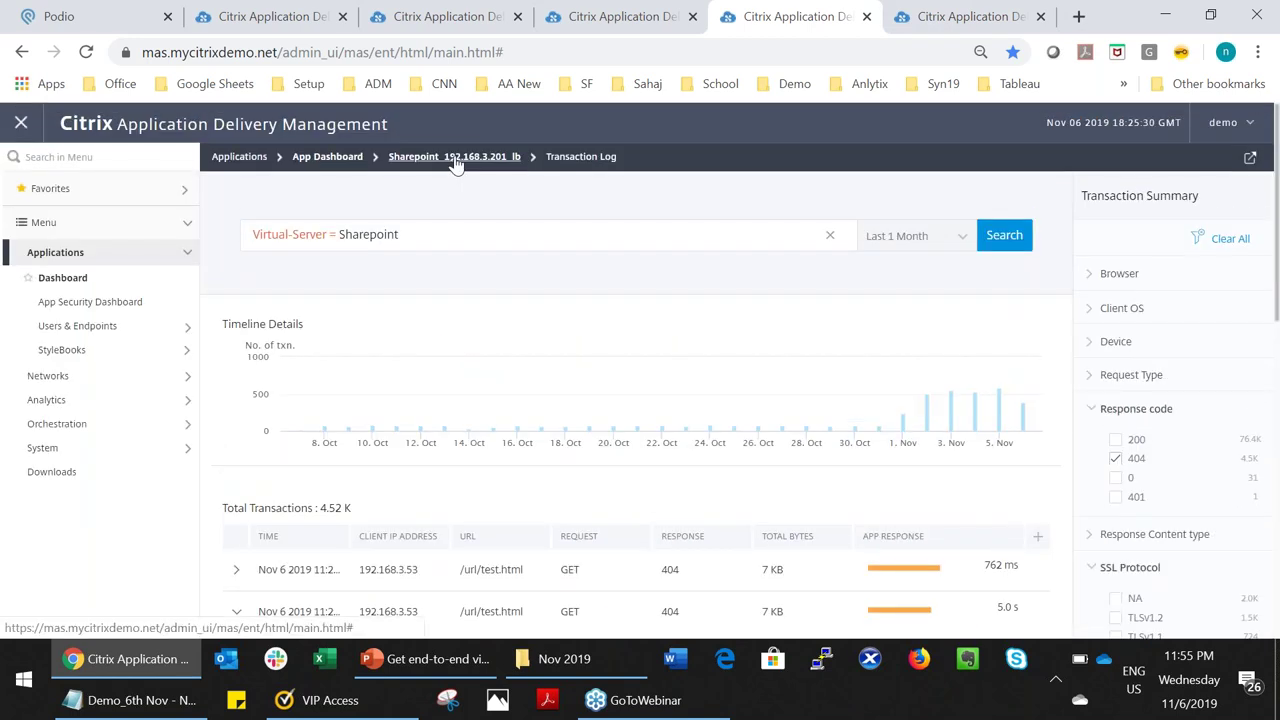
# Leave the transaction log, return to the App Dashboard treemap, and open the Sharepoint application's details.
pyautogui.click(455, 160)
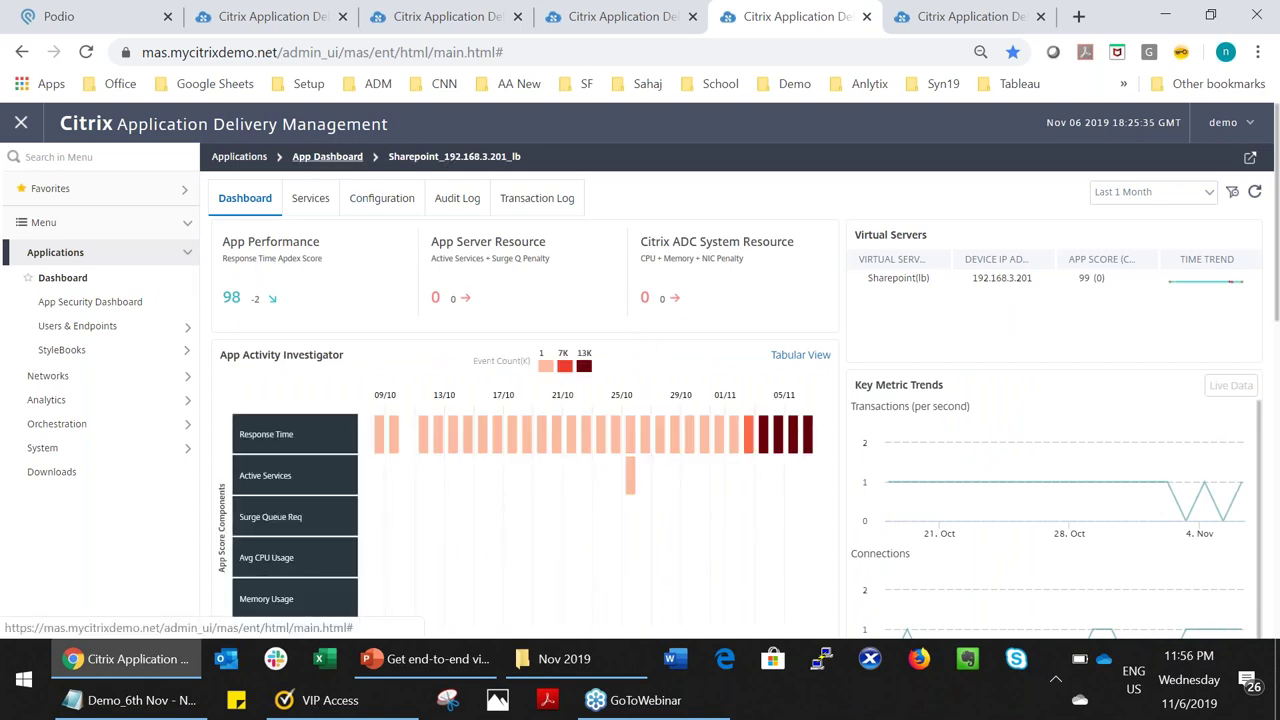
pyautogui.click(327, 156)
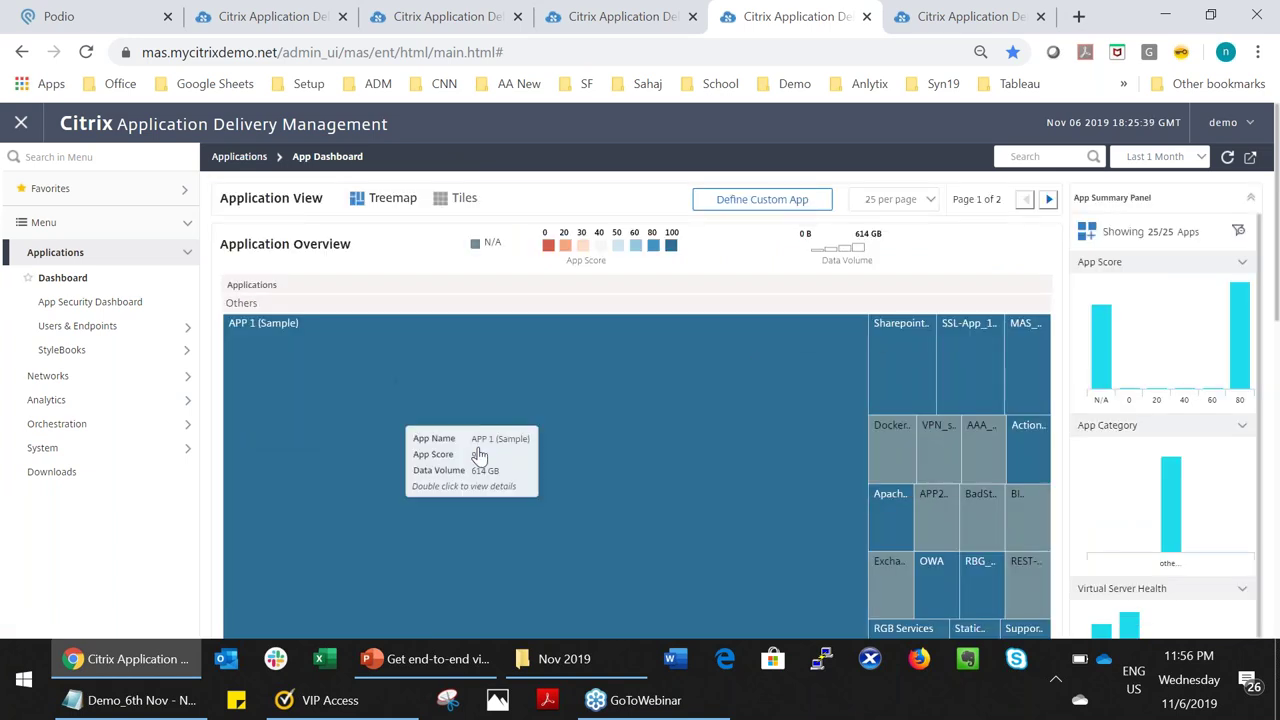
pyautogui.scroll(-1, 604, 490)
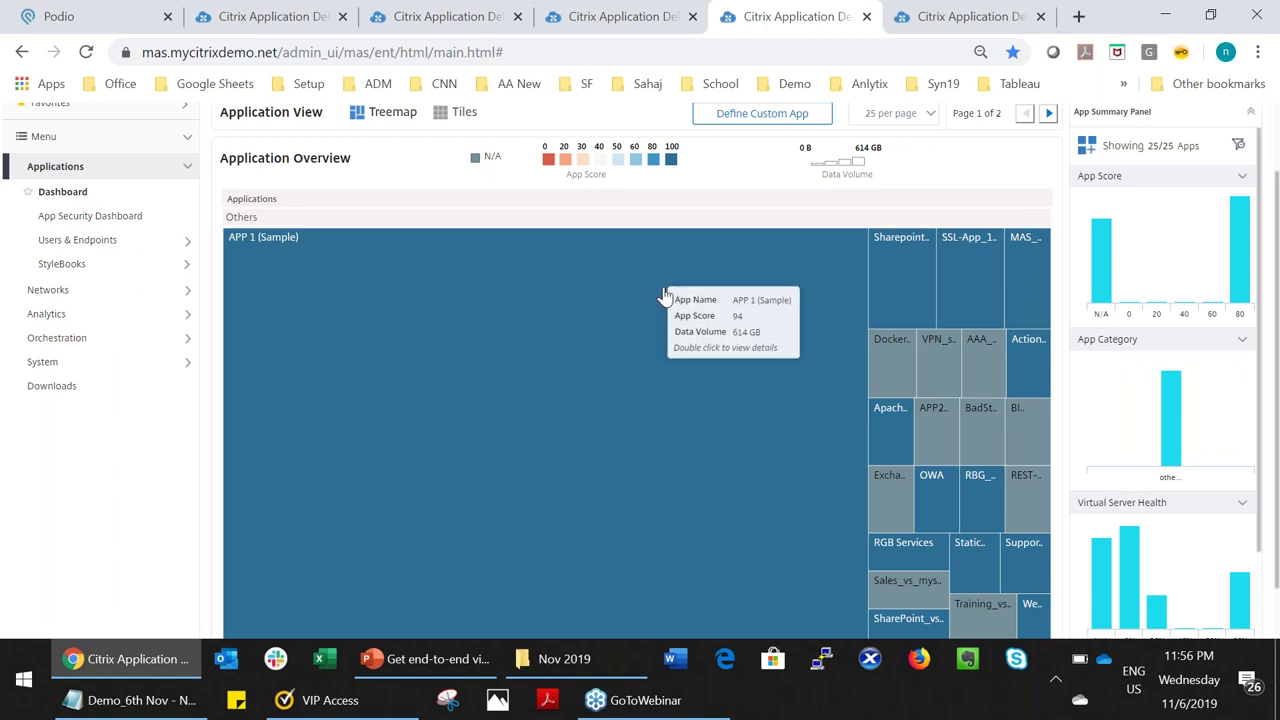
pyautogui.doubleClick(914, 252)
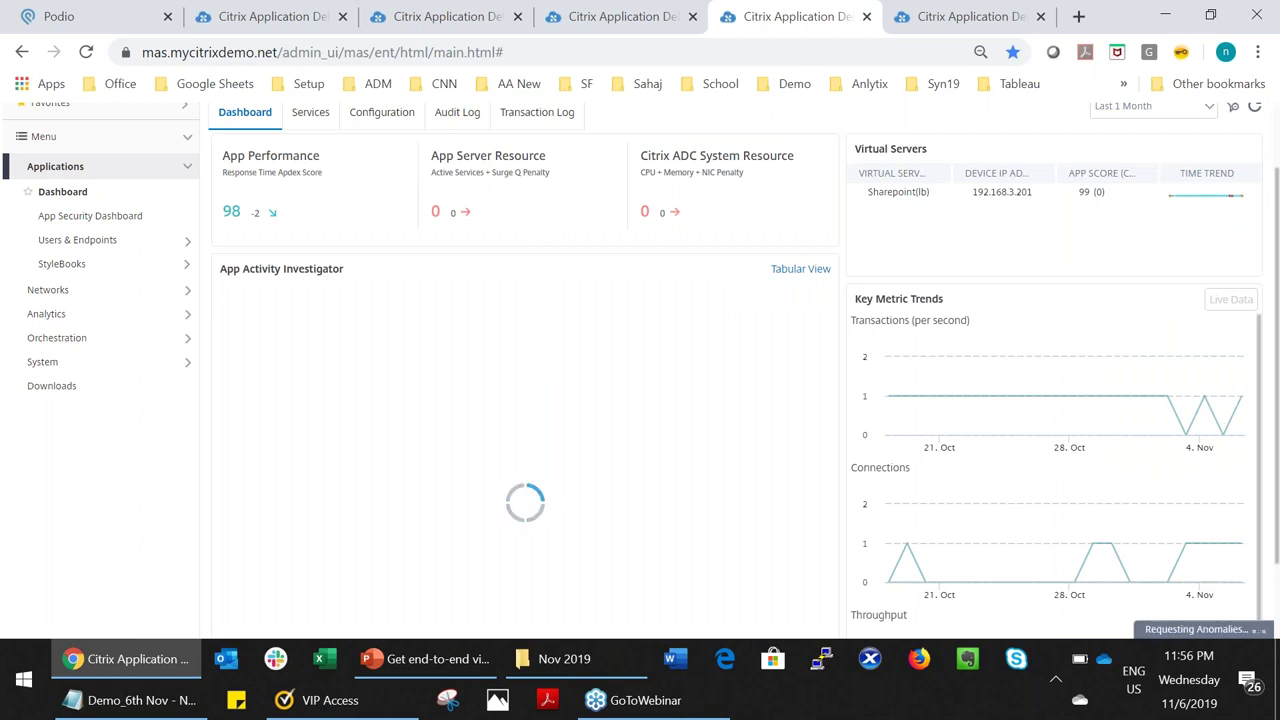
# Examine the Sharepoint application's activity investigator and its key metric trends for transactions, connections and throughput.
pyautogui.scroll(-1, 557, 477)
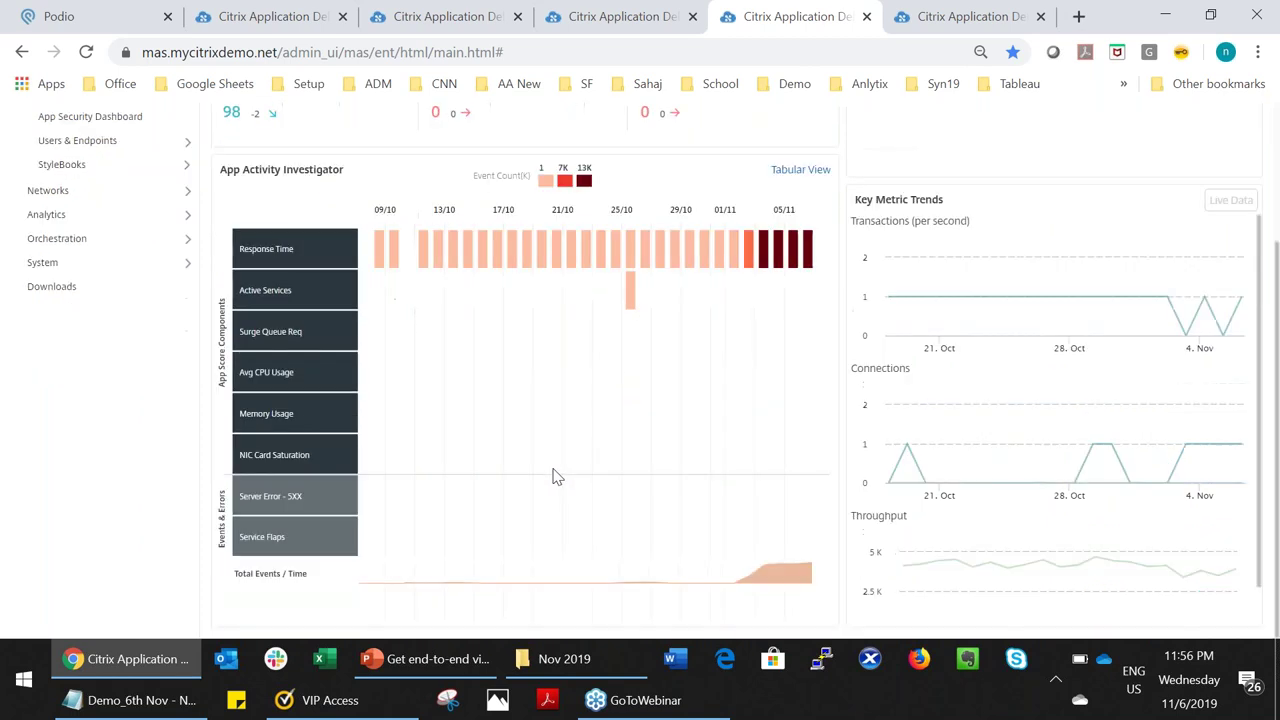
pyautogui.scroll(2, 557, 477)
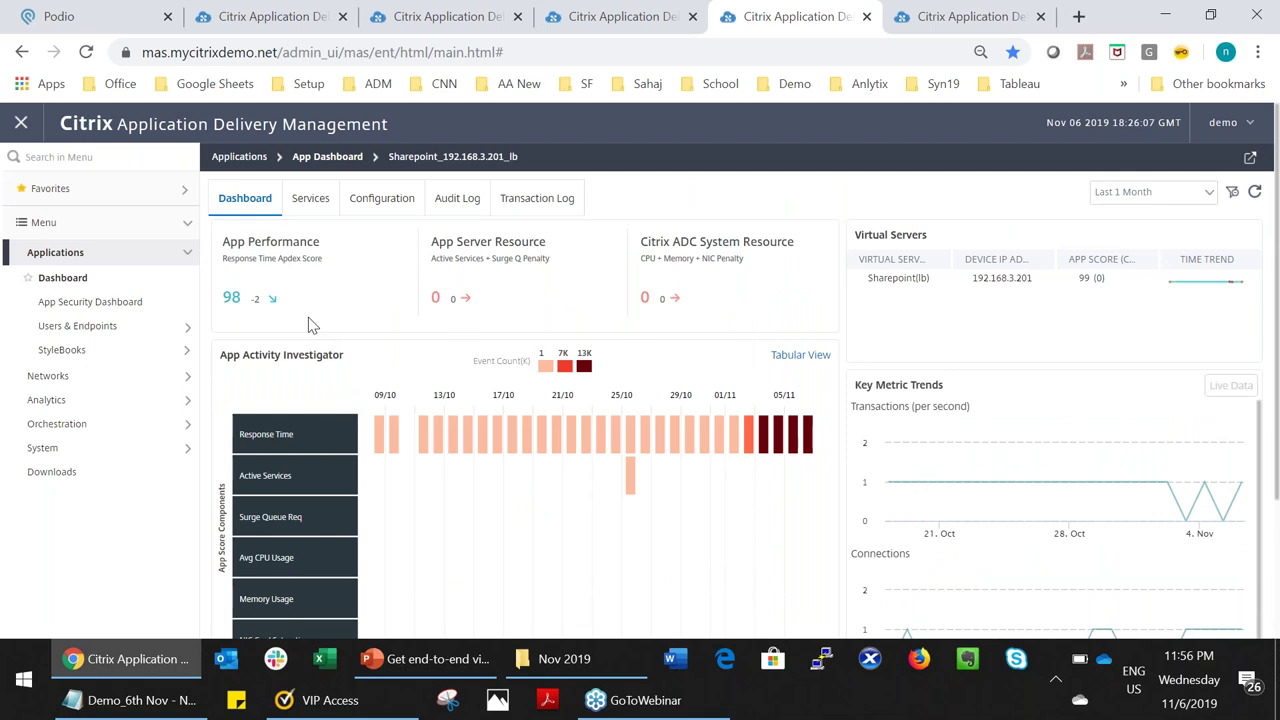
pyautogui.moveTo(963, 483)
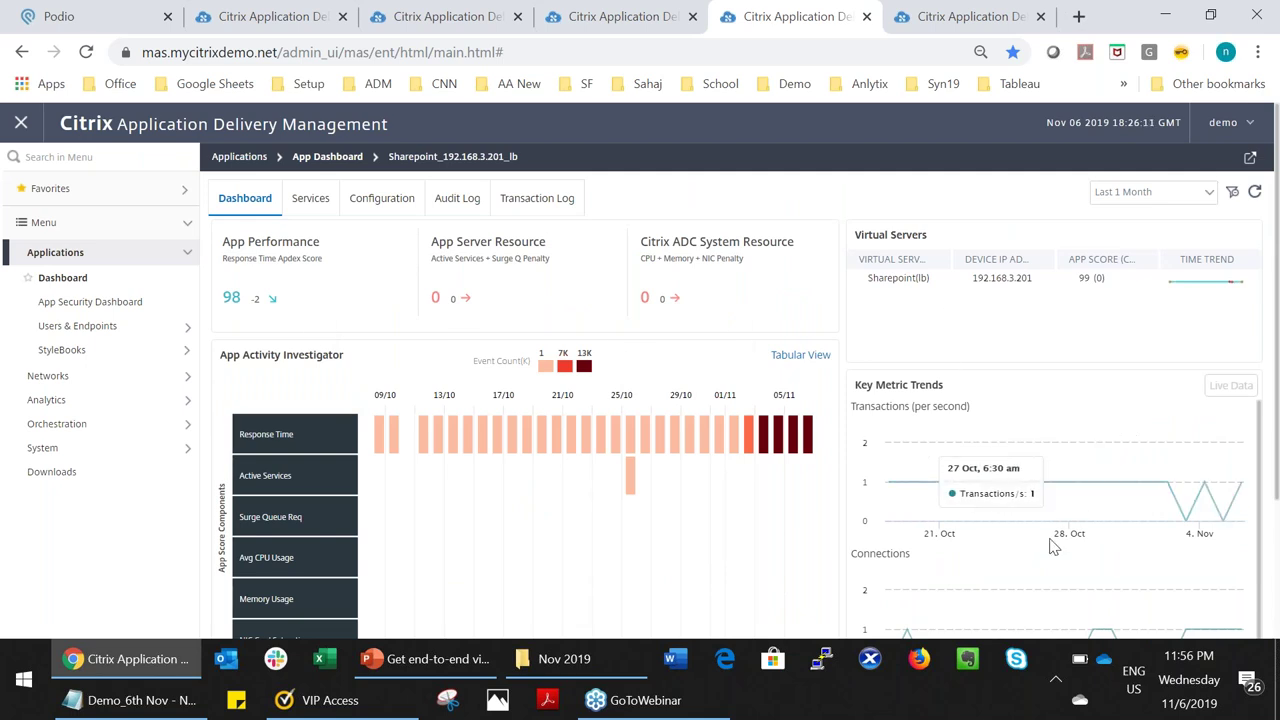
pyautogui.scroll(-1, 1052, 540)
pyautogui.scroll(-2, 1050, 545)
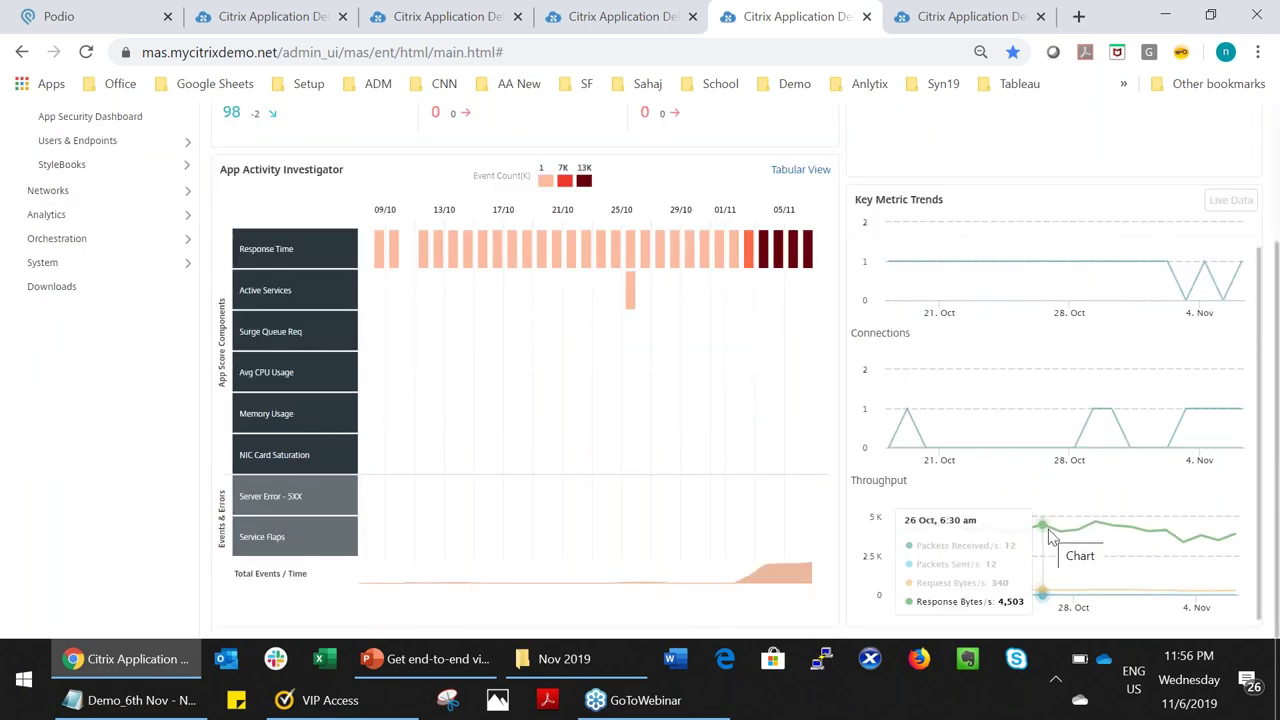
pyautogui.scroll(1, 1050, 540)
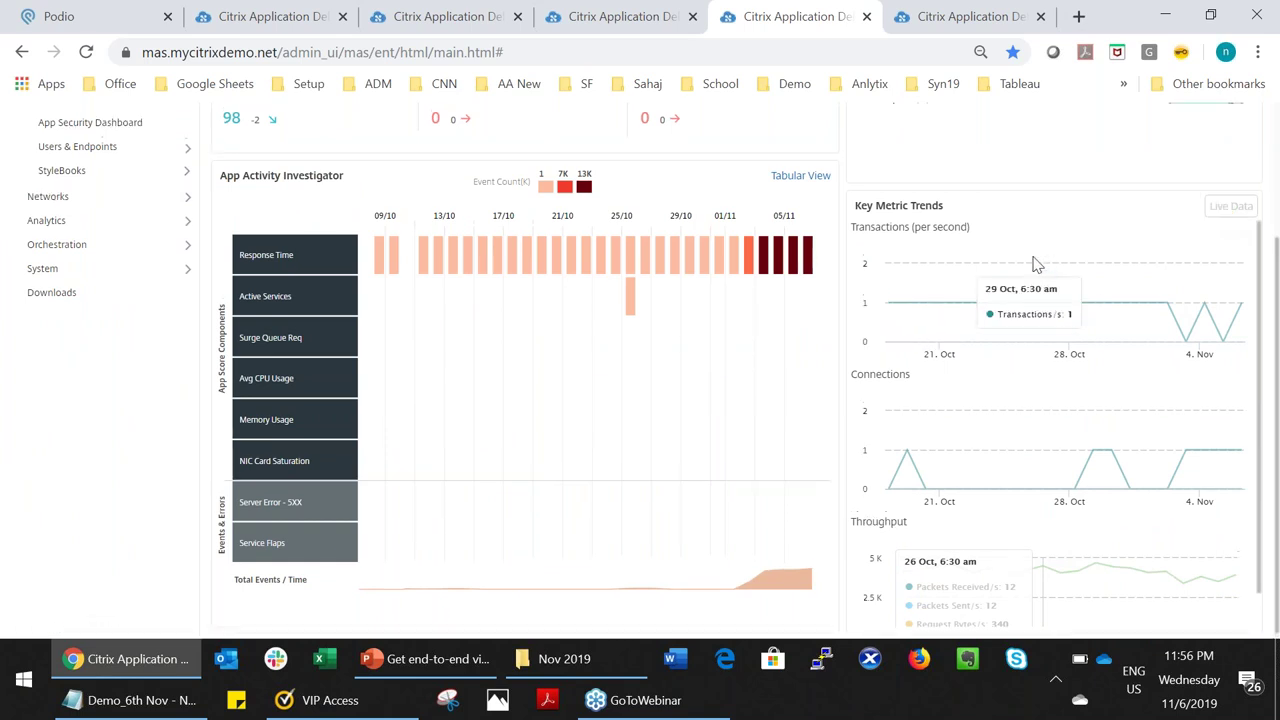
# Select the Sharepoint virtual server, turn on live data for its key metric trends, and inspect the live charts.
pyautogui.scroll(2, 1034, 263)
pyautogui.click(897, 272)
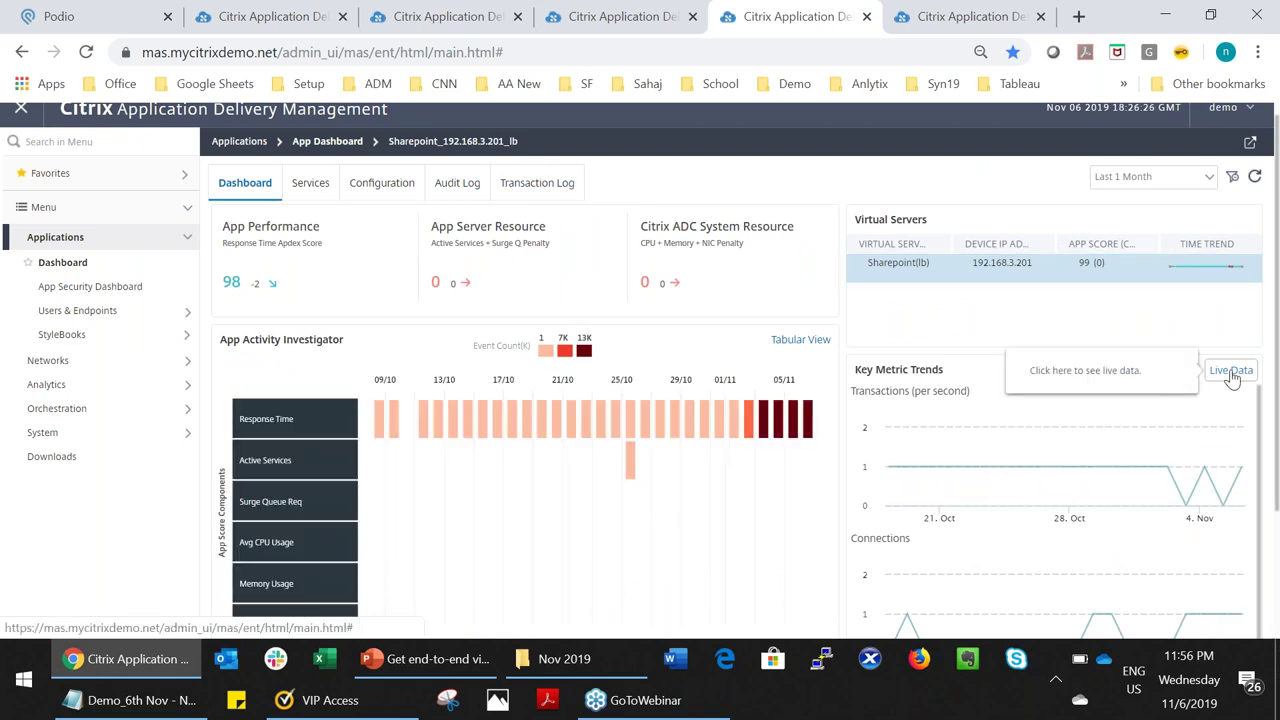
pyautogui.click(1231, 371)
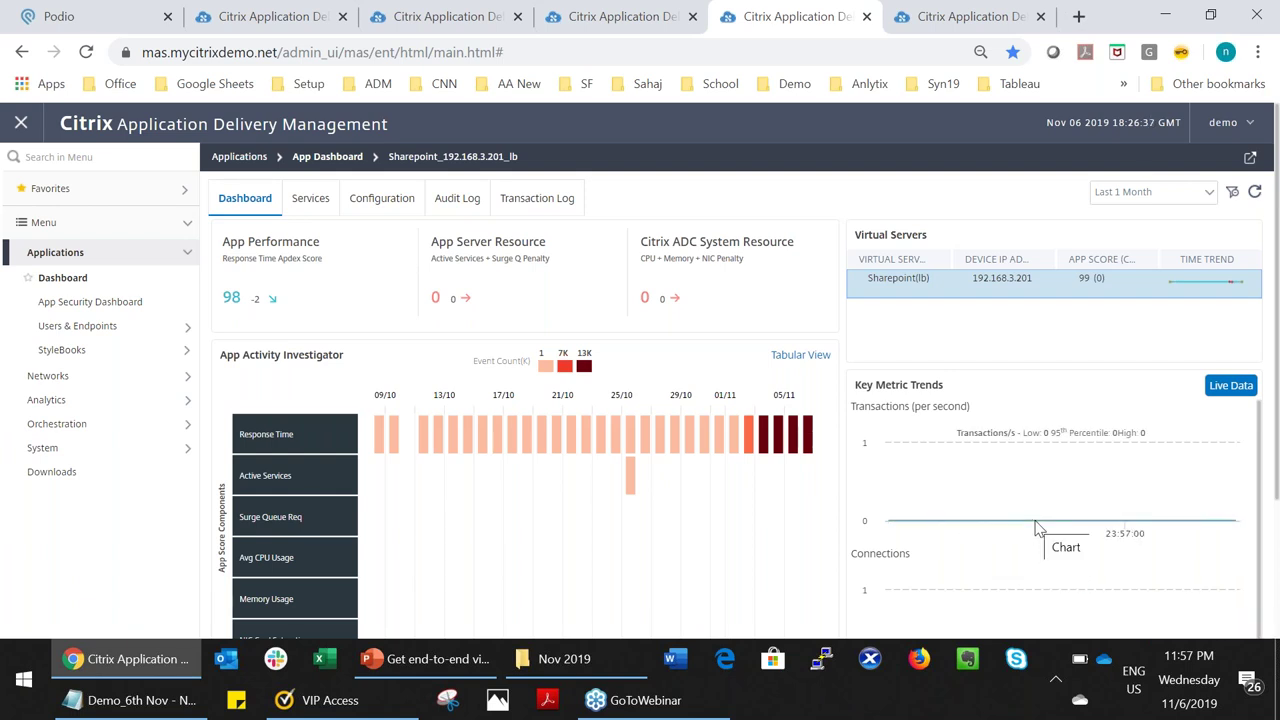
pyautogui.scroll(-1, 1037, 550)
pyautogui.scroll(-2, 1037, 550)
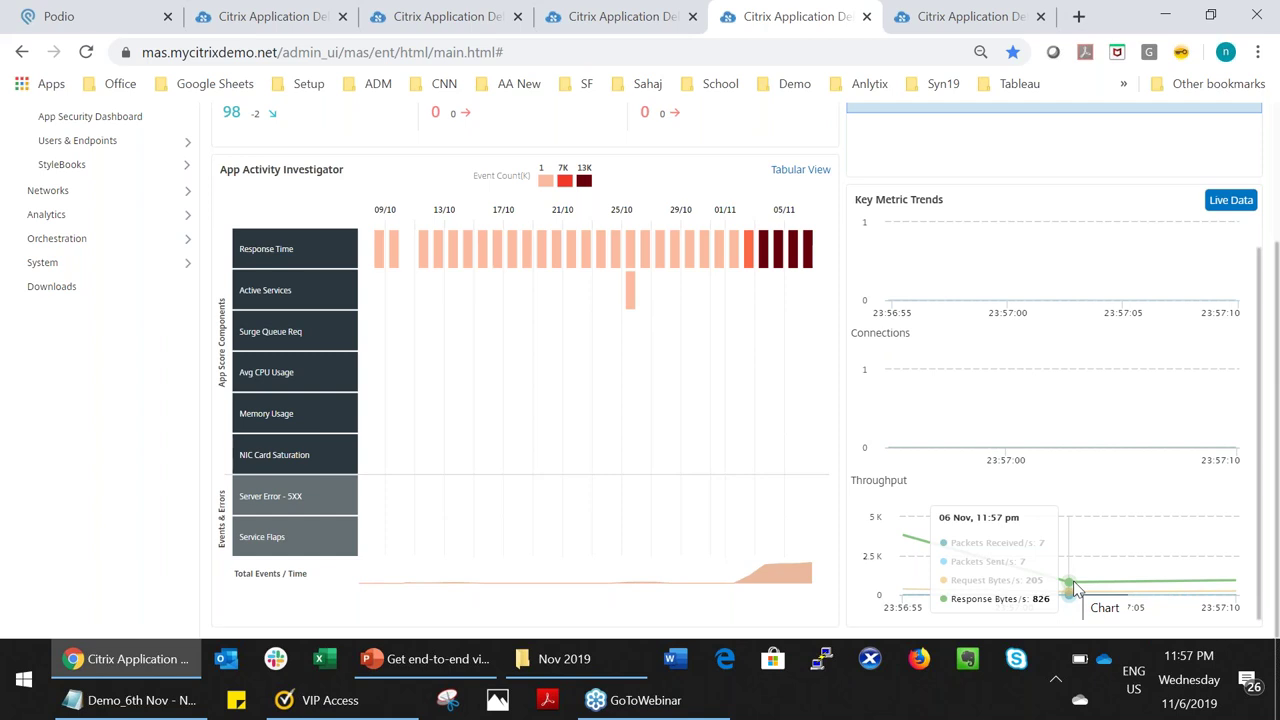
pyautogui.moveTo(1200, 278)
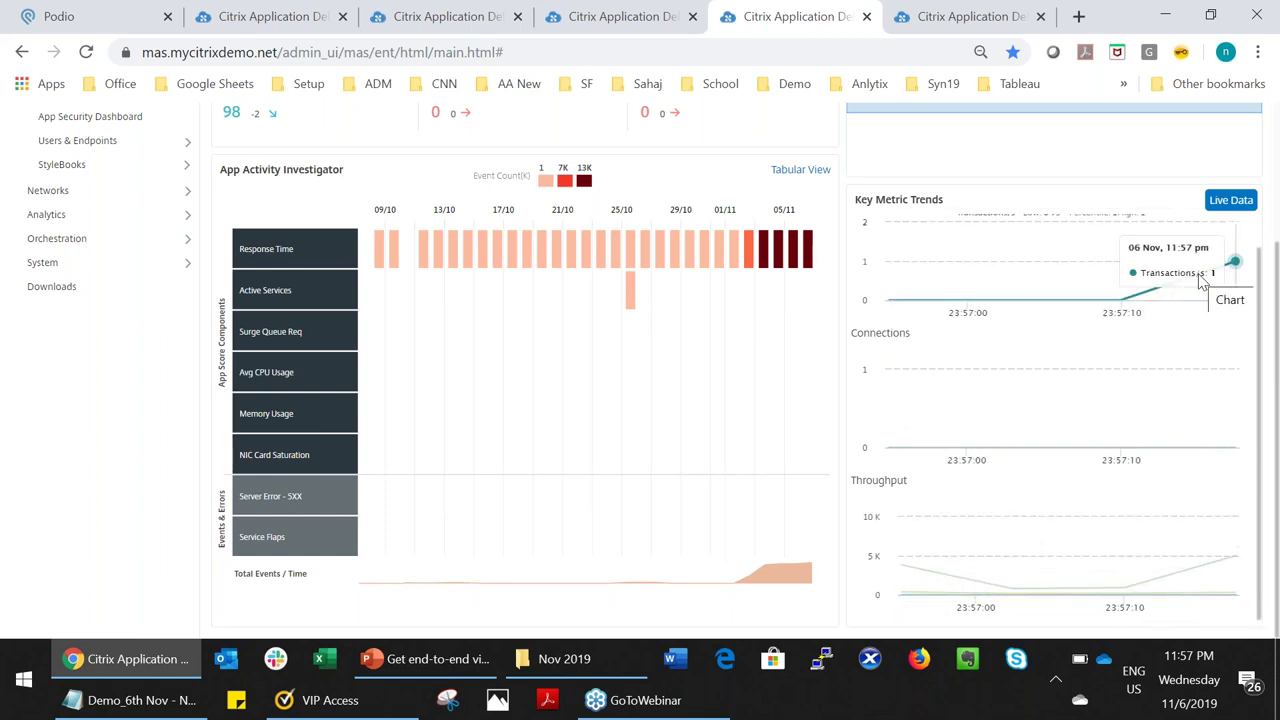
pyautogui.moveTo(1115, 445)
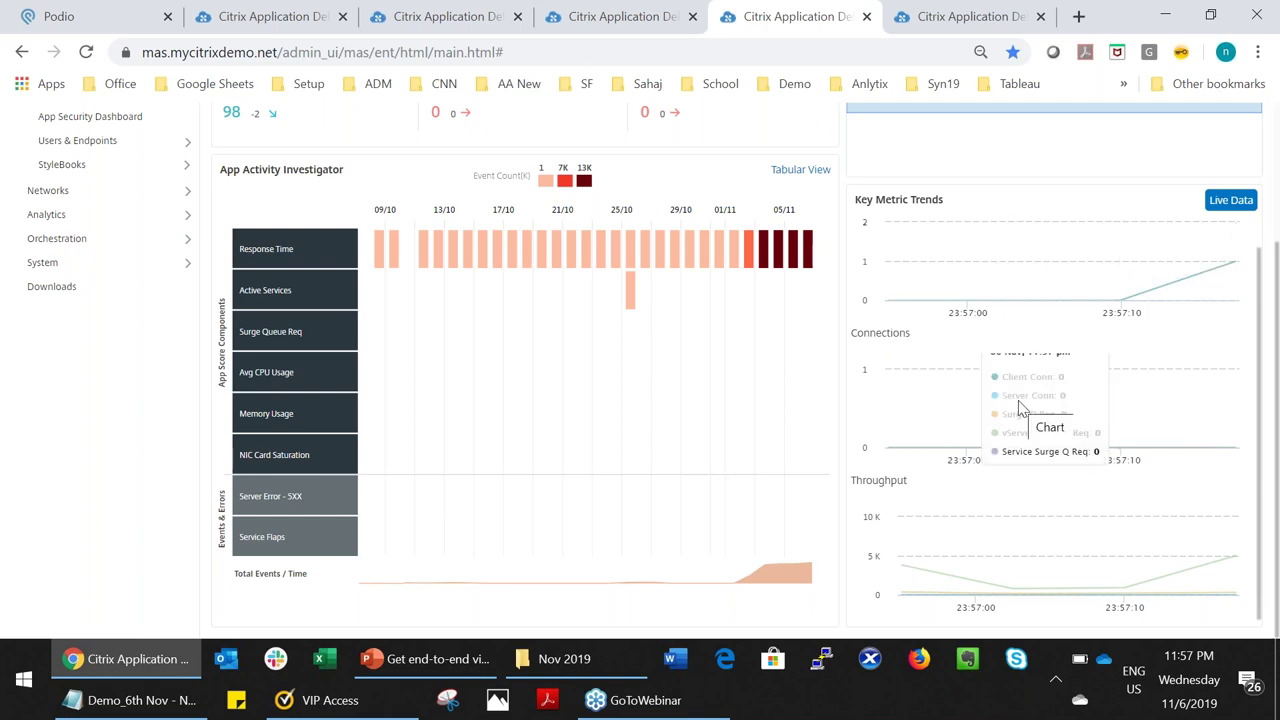
# Open the Sharepoint application's transaction log, expand the second transaction to view its details, and collapse it again.
pyautogui.scroll(3, 677, 371)
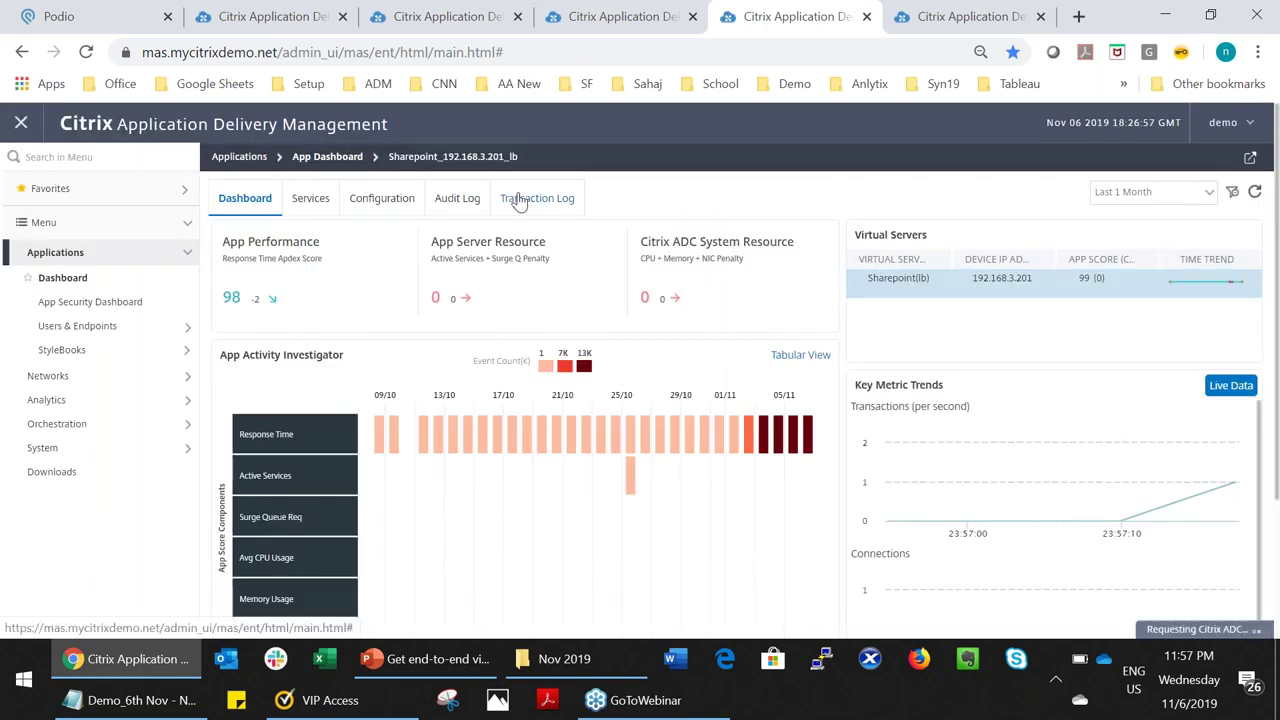
pyautogui.click(518, 200)
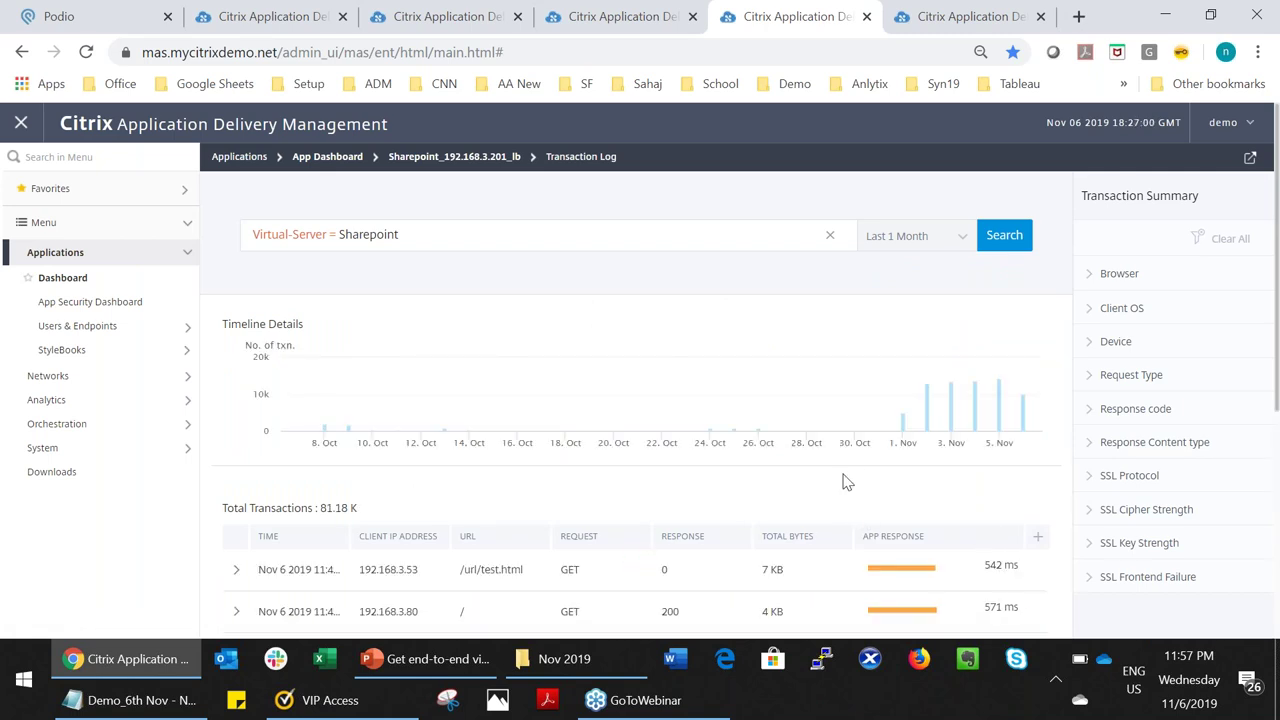
pyautogui.scroll(-3, 843, 482)
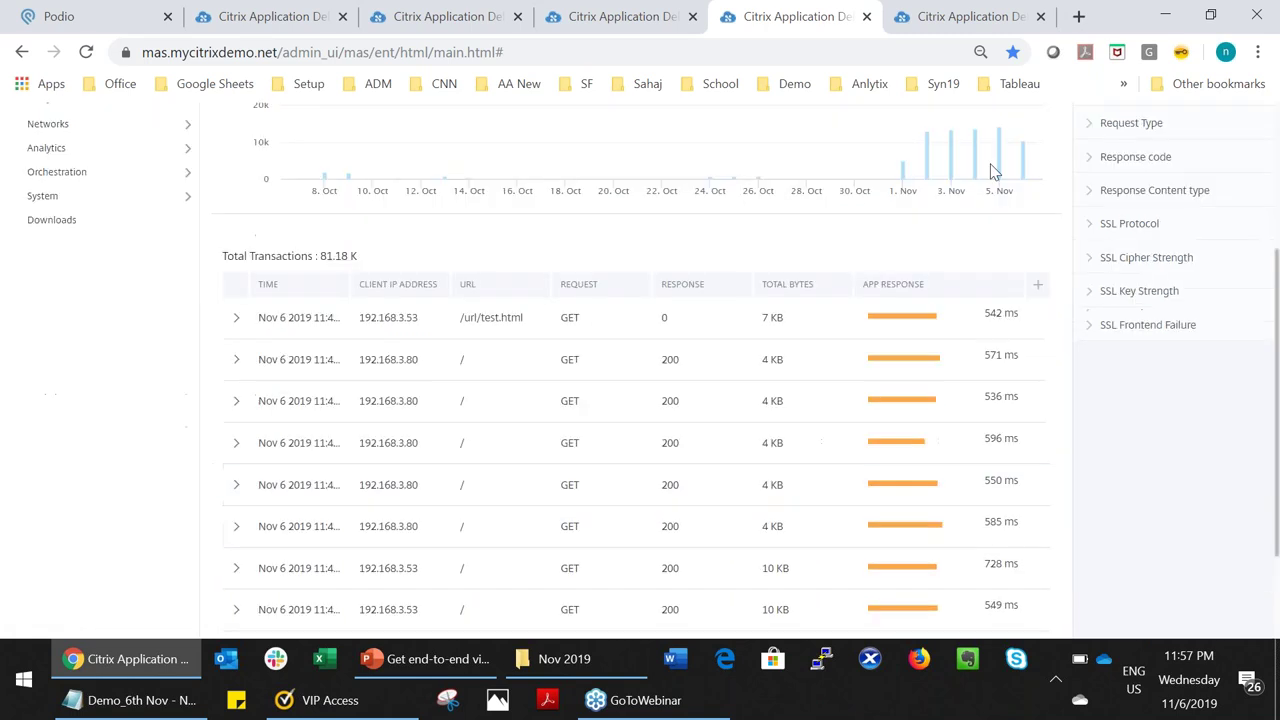
pyautogui.scroll(-2, 900, 227)
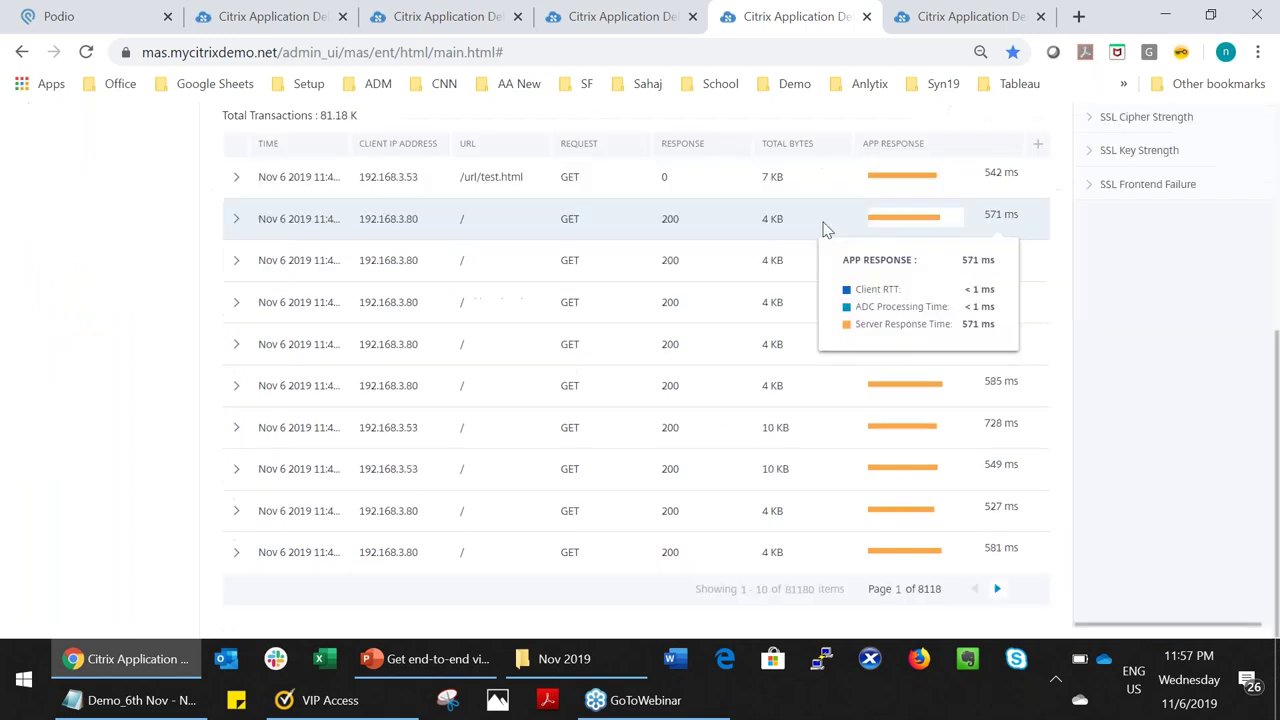
pyautogui.click(237, 220)
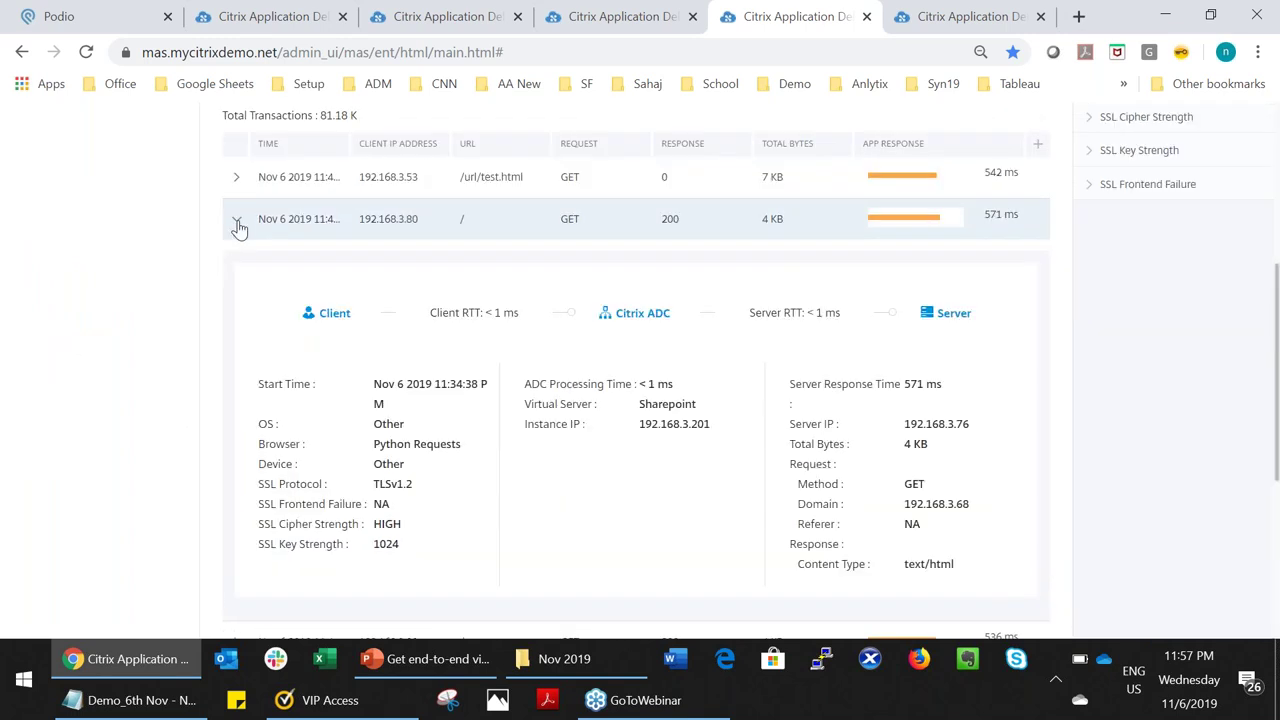
pyautogui.click(237, 222)
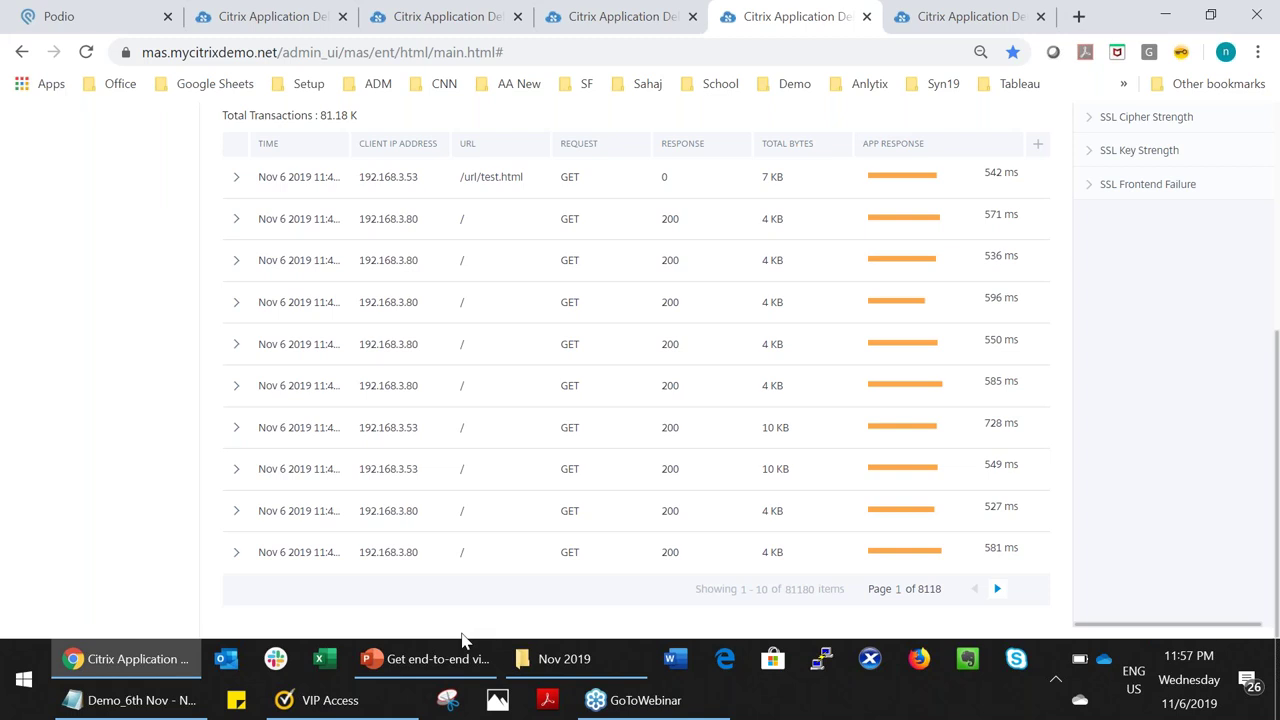
# Switch to PowerPoint, start the slide show at the Infrastructure Analytics slide, and advance to the dashboard image on slide 19.
pyautogui.click(444, 660)
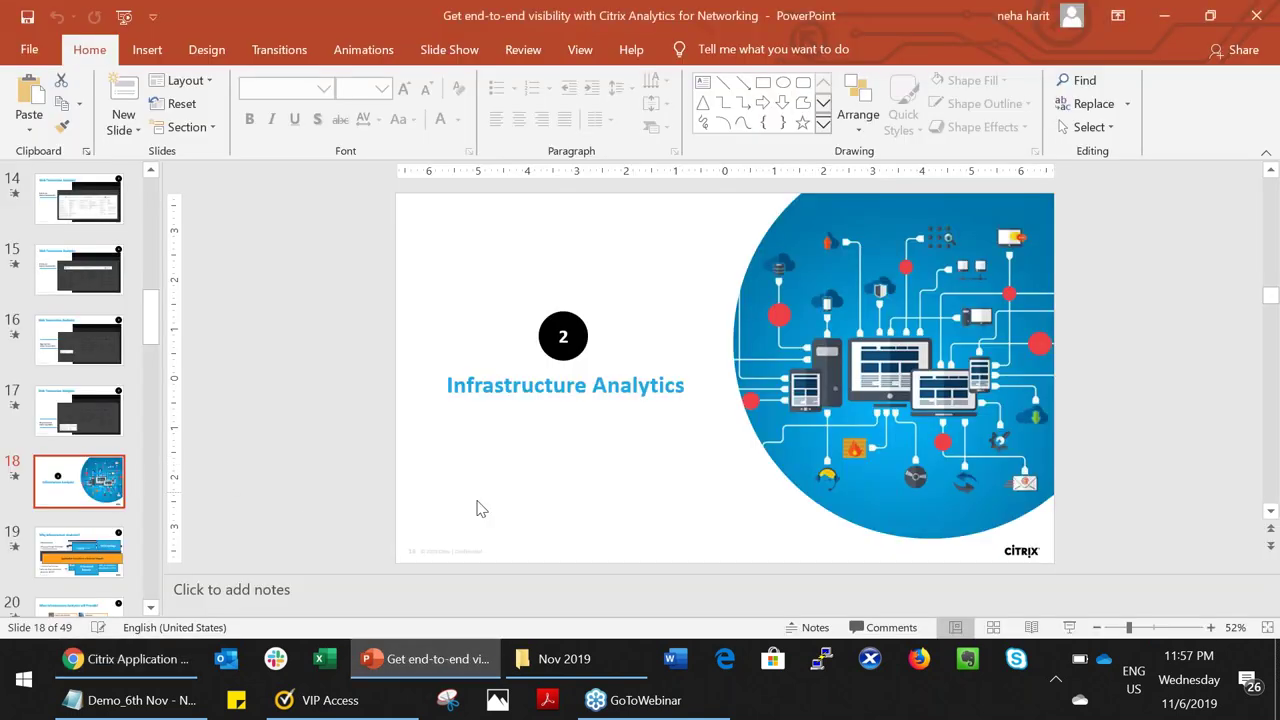
pyautogui.click(1069, 627)
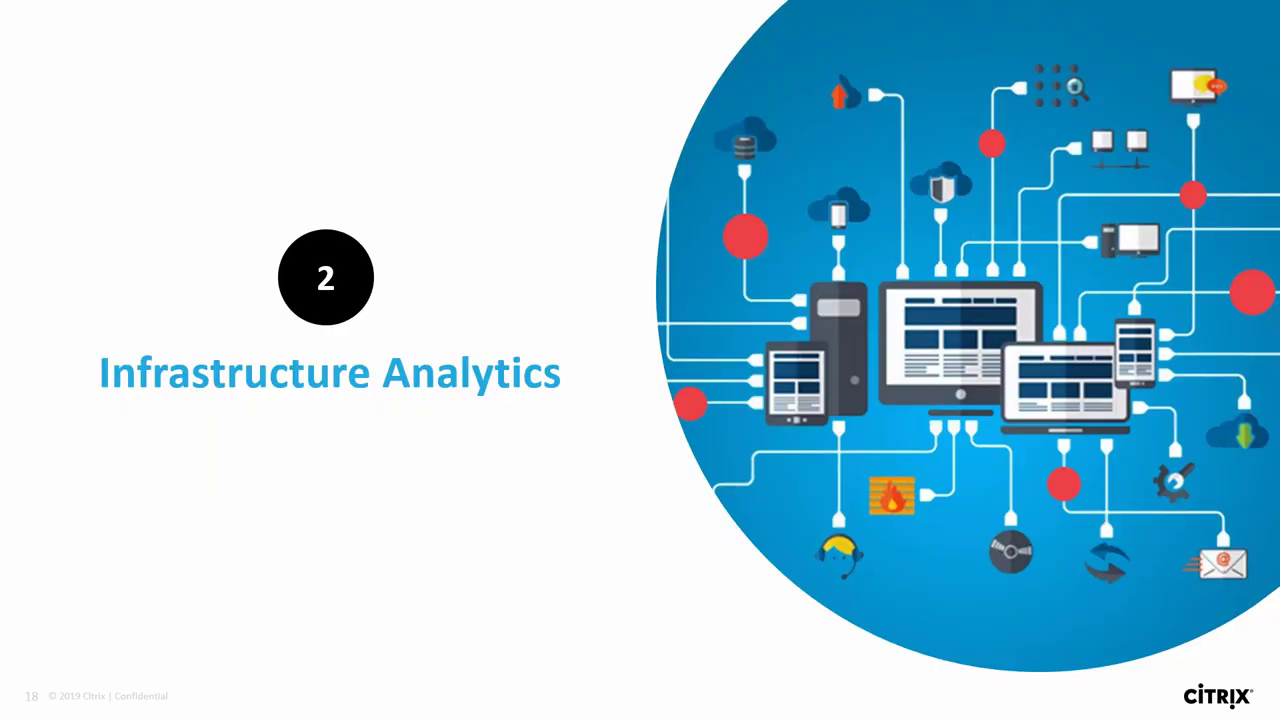
pyautogui.press('Right')
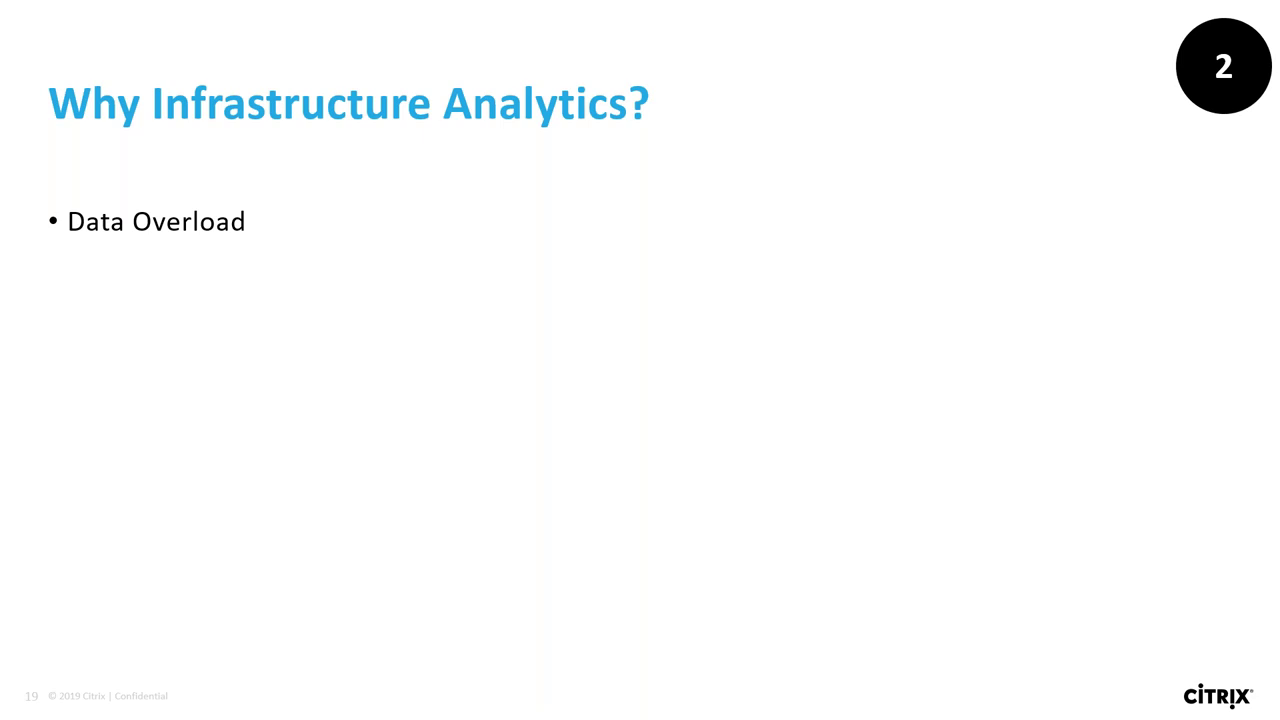
pyautogui.press('Right')
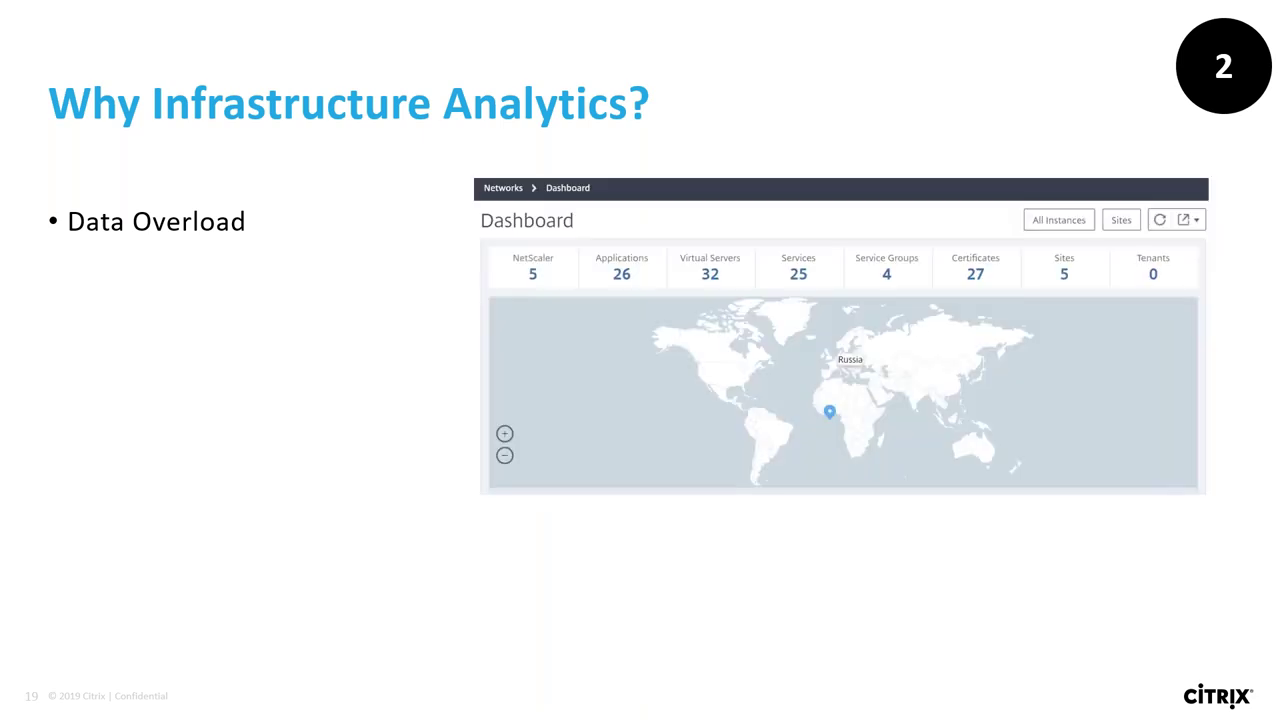
# Reveal the SSL Dashboard and Configuration Audit images on the Data Overload slide.
pyautogui.press('Right')
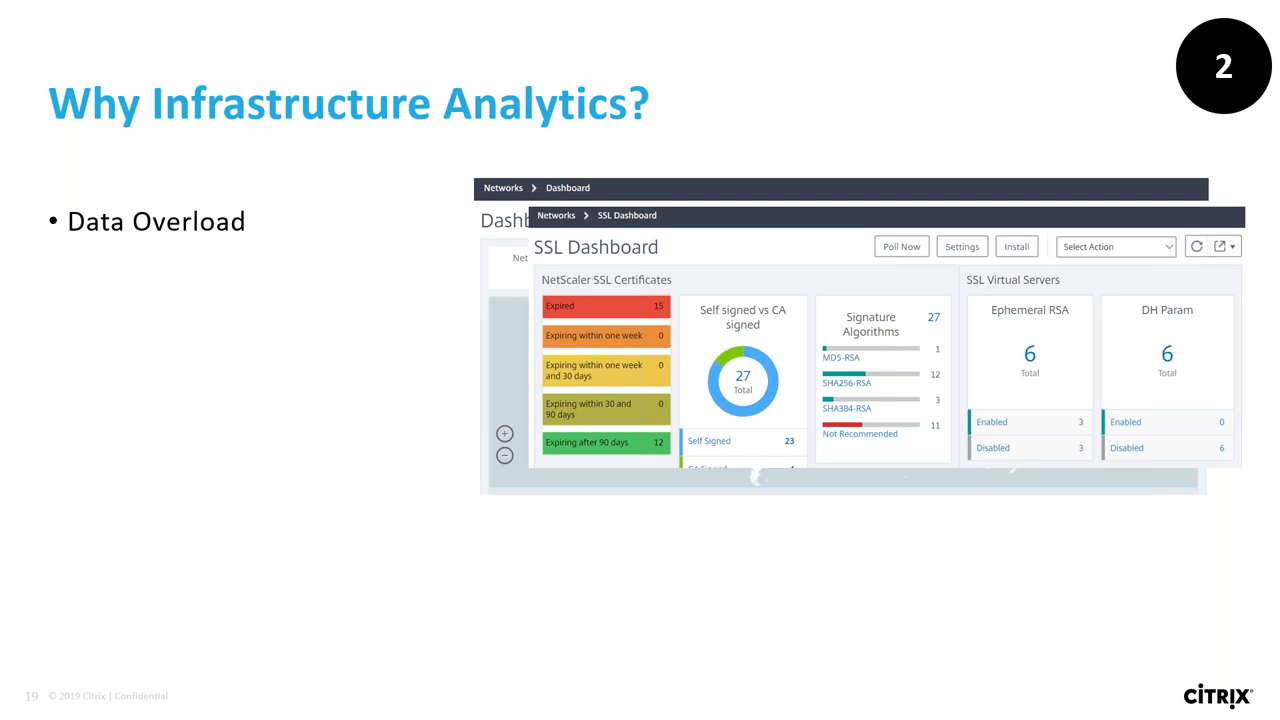
pyautogui.press('Right')
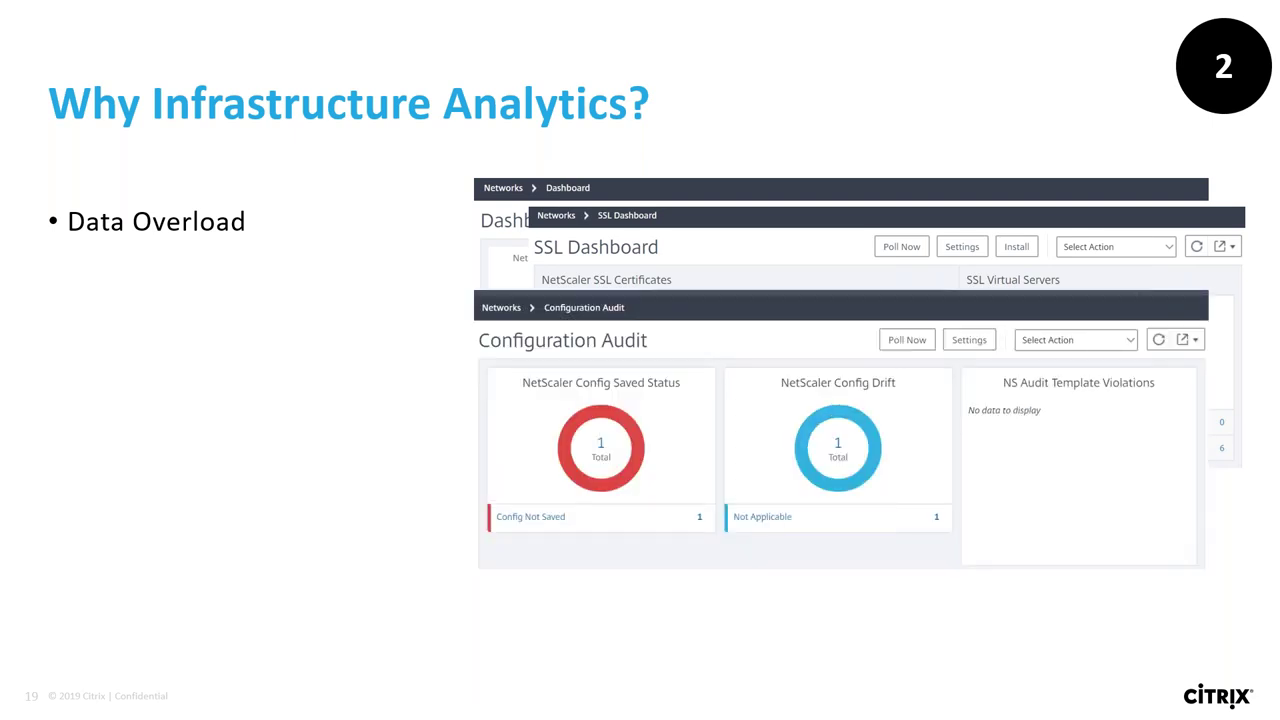
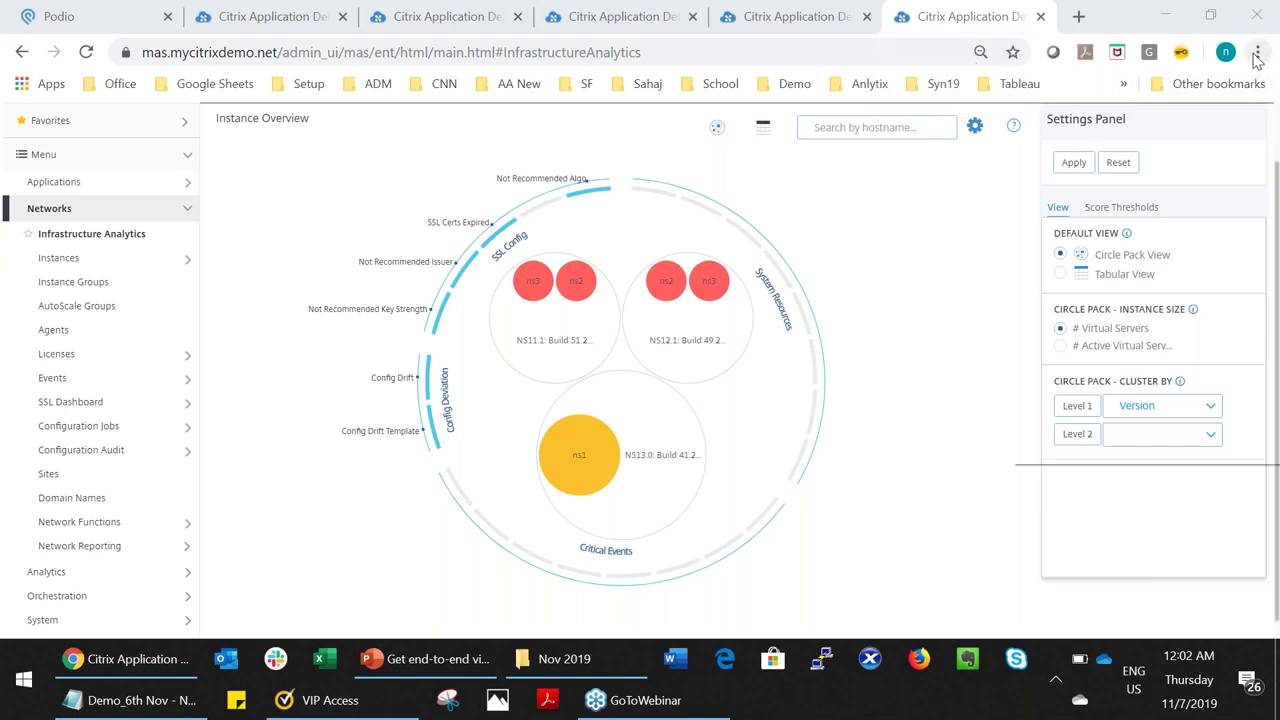
# Show Infrastructure Analytics in full screen and cluster the circle pack's level 1 by Site, by Model and finally by Type.
pyautogui.click(1257, 52)
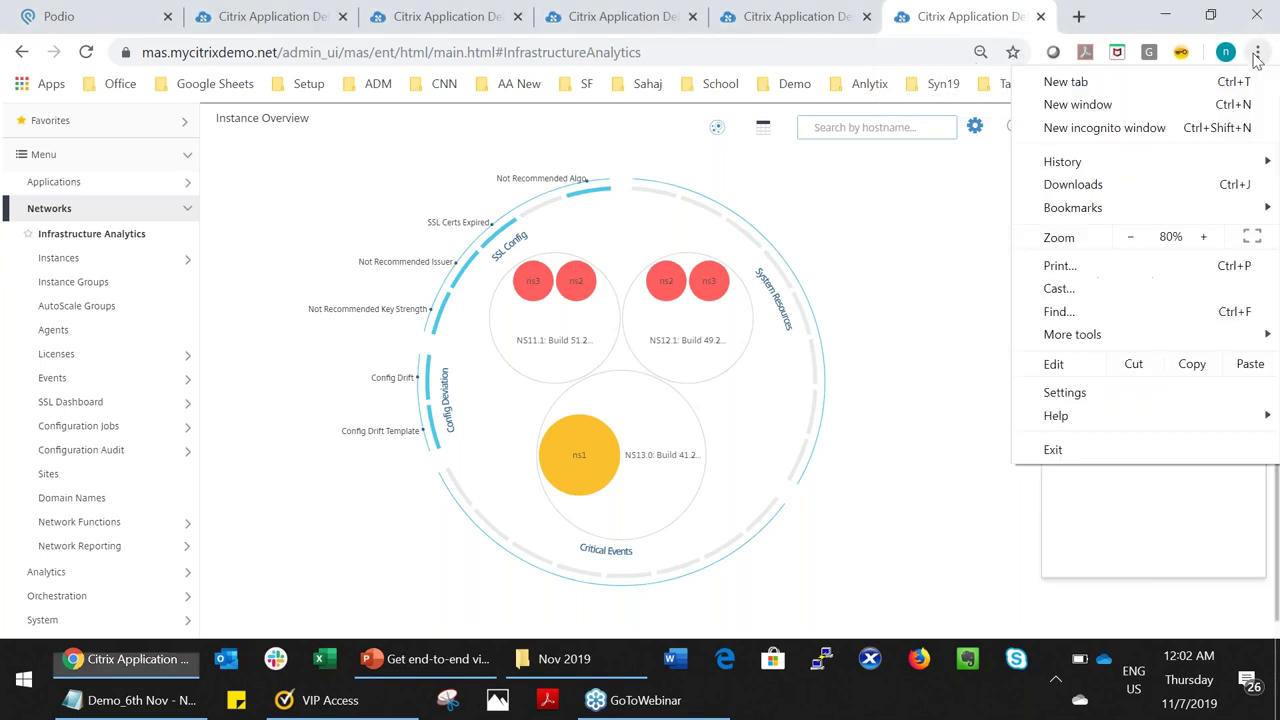
pyautogui.click(1253, 236)
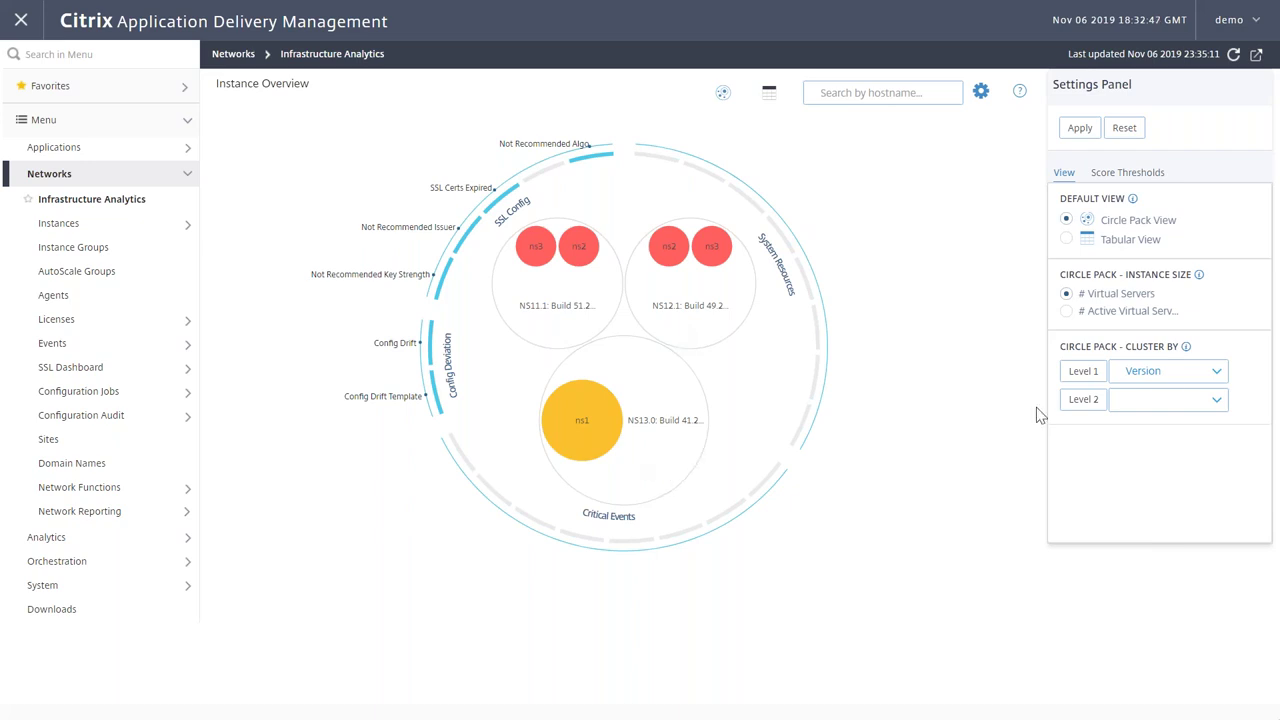
pyautogui.click(1165, 385)
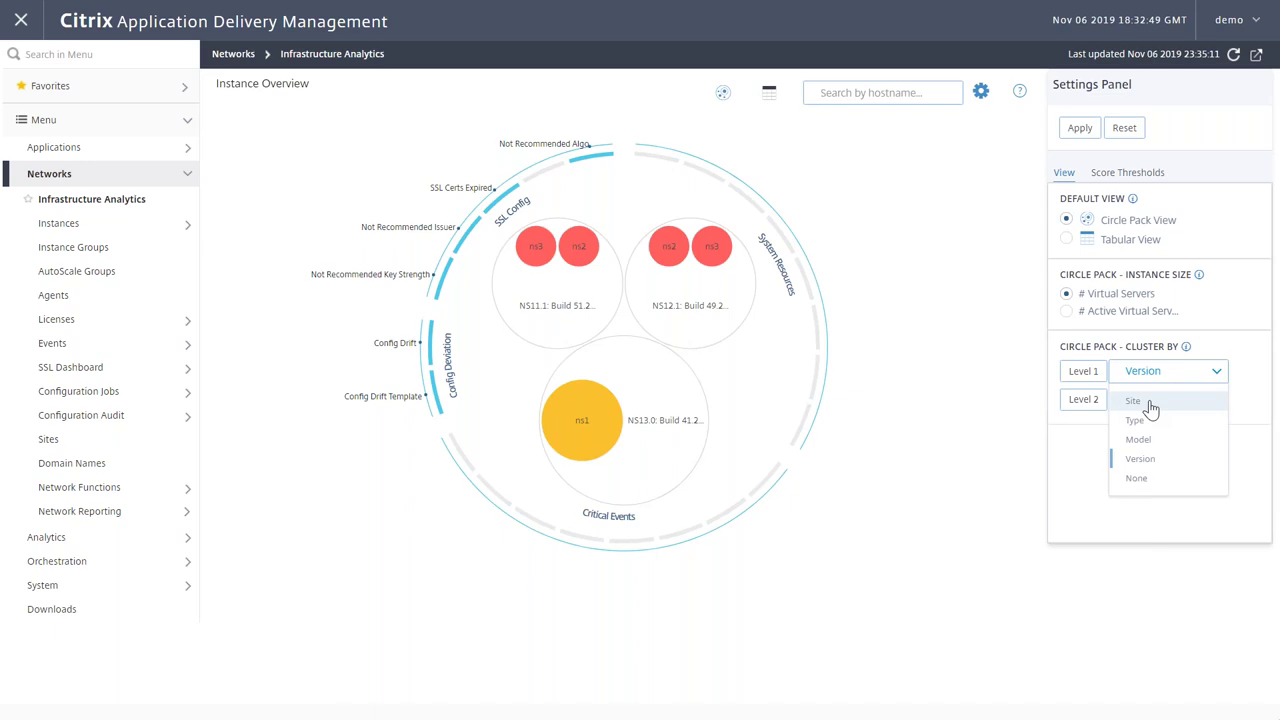
pyautogui.click(1150, 404)
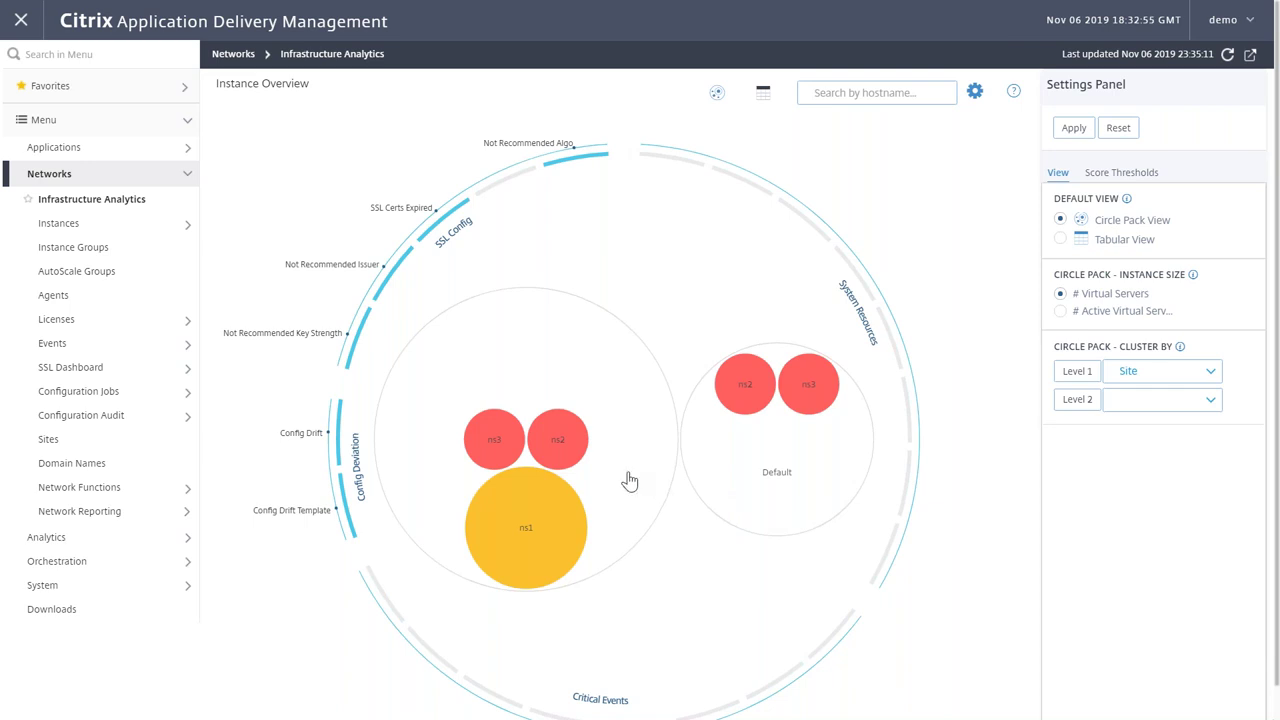
pyautogui.click(1199, 380)
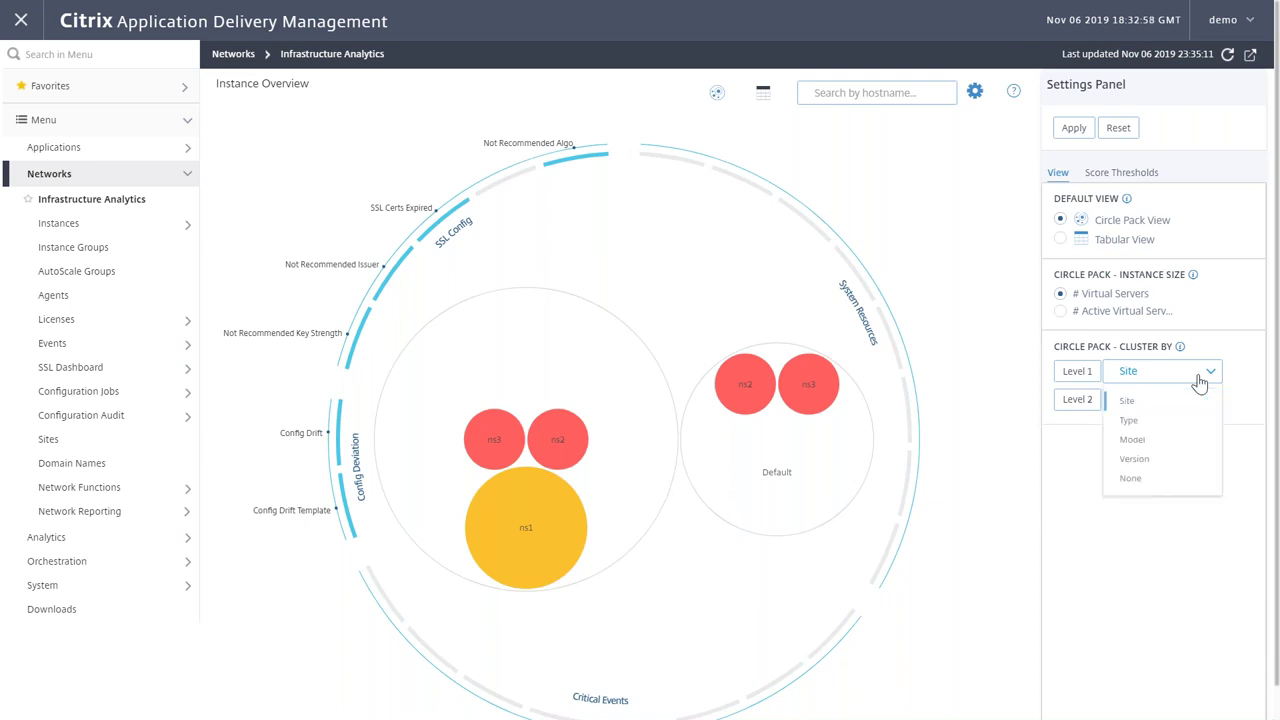
pyautogui.click(1140, 441)
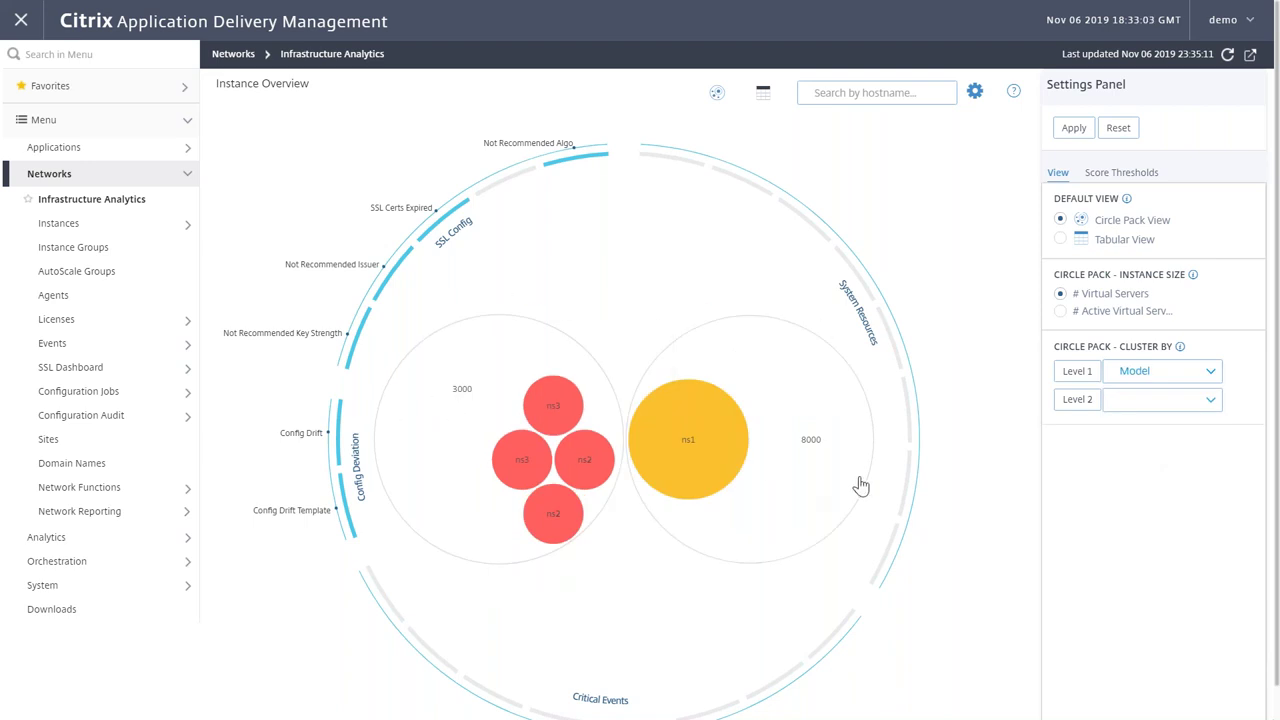
pyautogui.click(1135, 380)
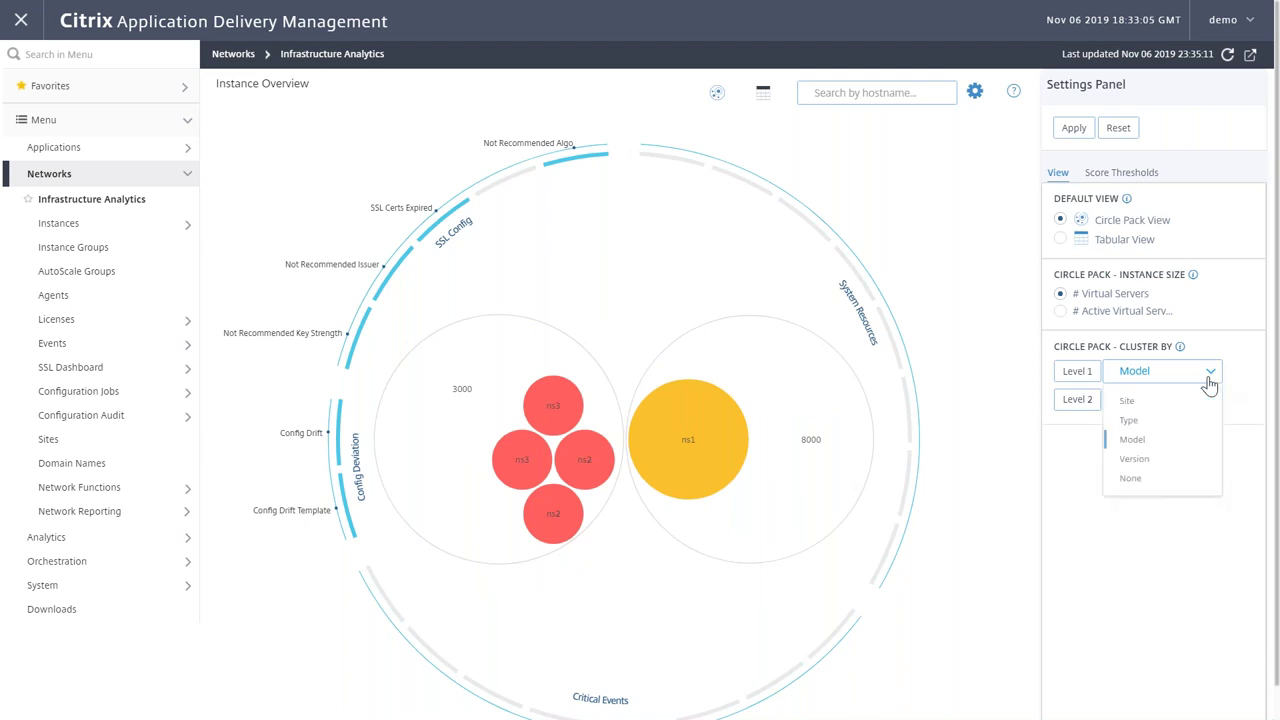
pyautogui.click(1130, 420)
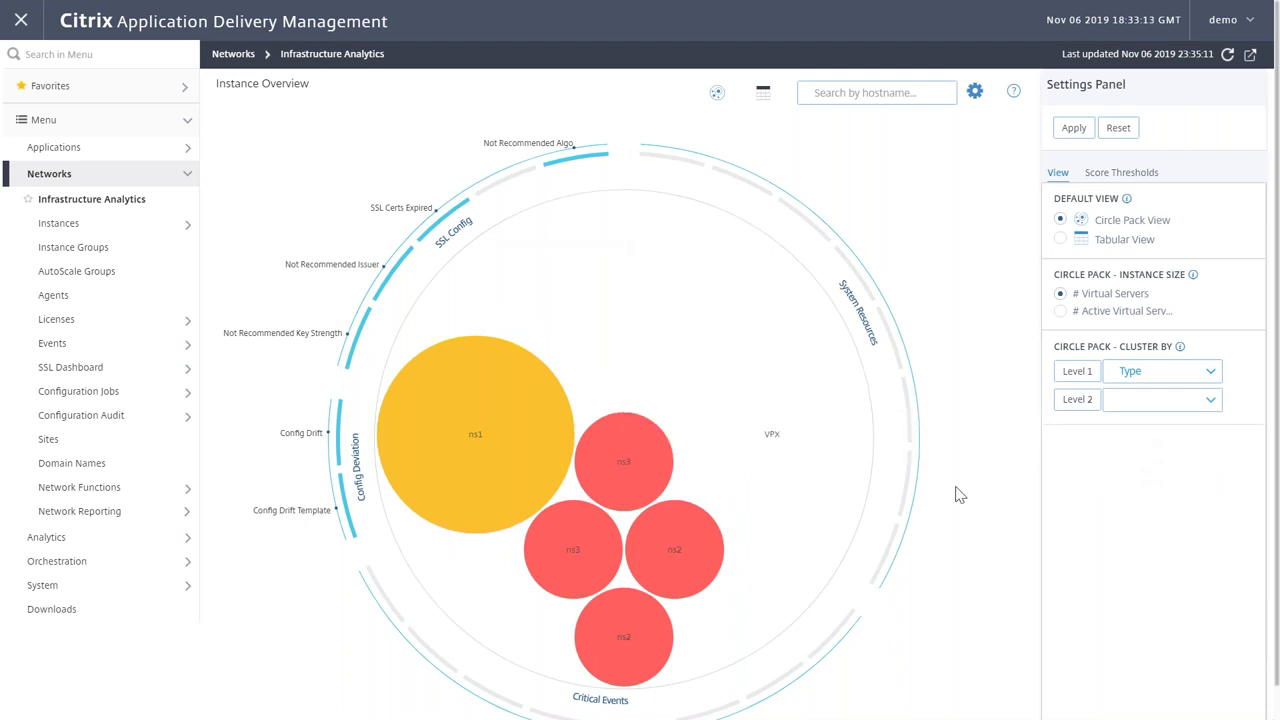
# Inspect the summaries of instances ns1 and ns3, highlight each instance's issues in turn, and clear the selection.
pyautogui.moveTo(455, 435)
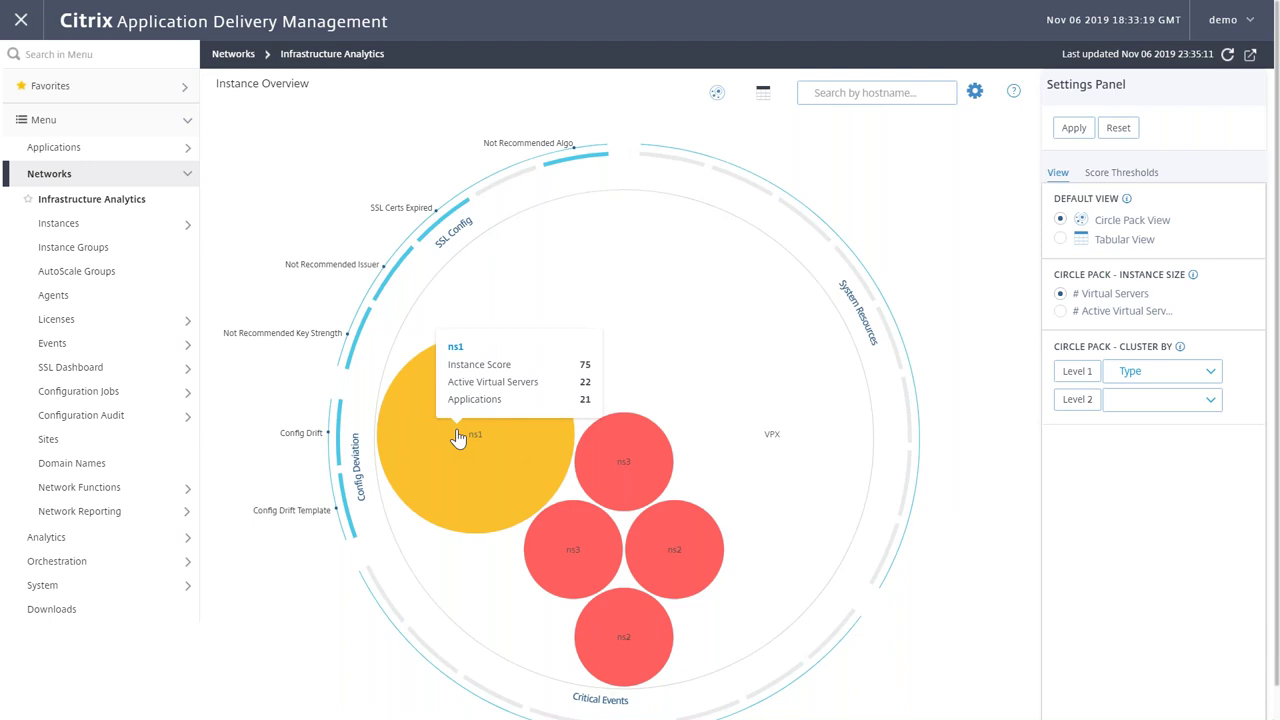
pyautogui.moveTo(593, 457)
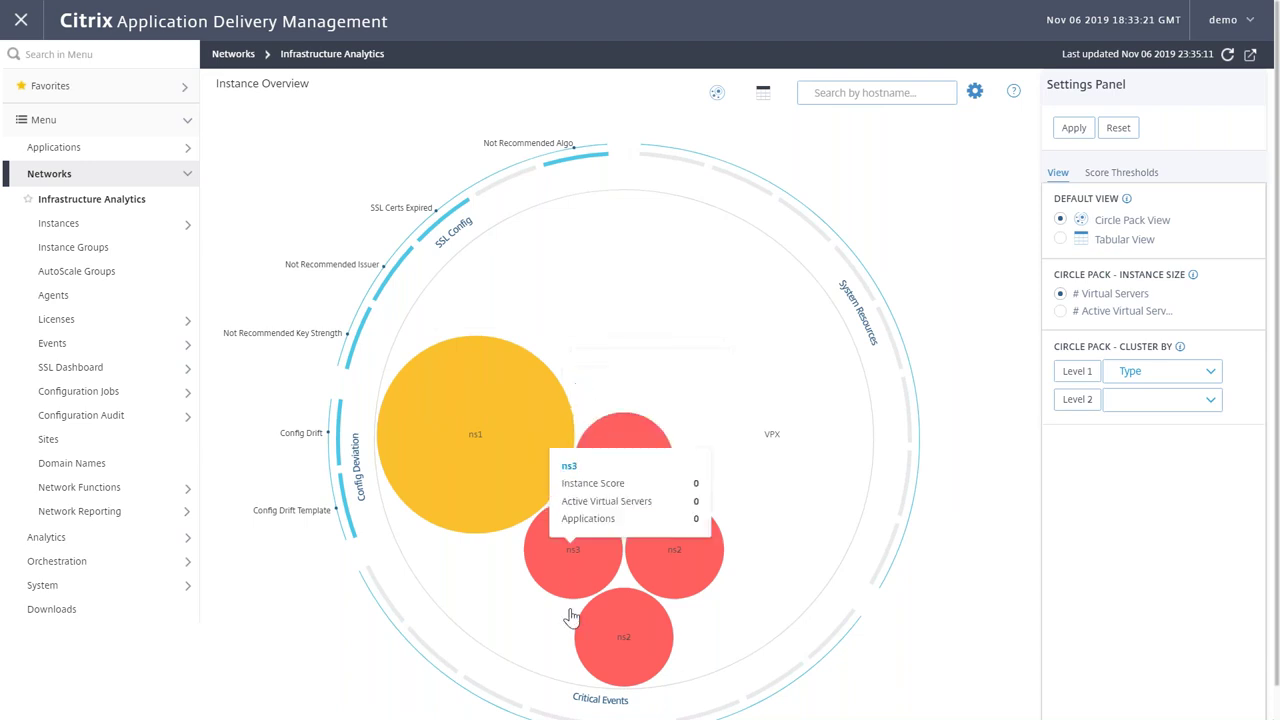
pyautogui.click(643, 488)
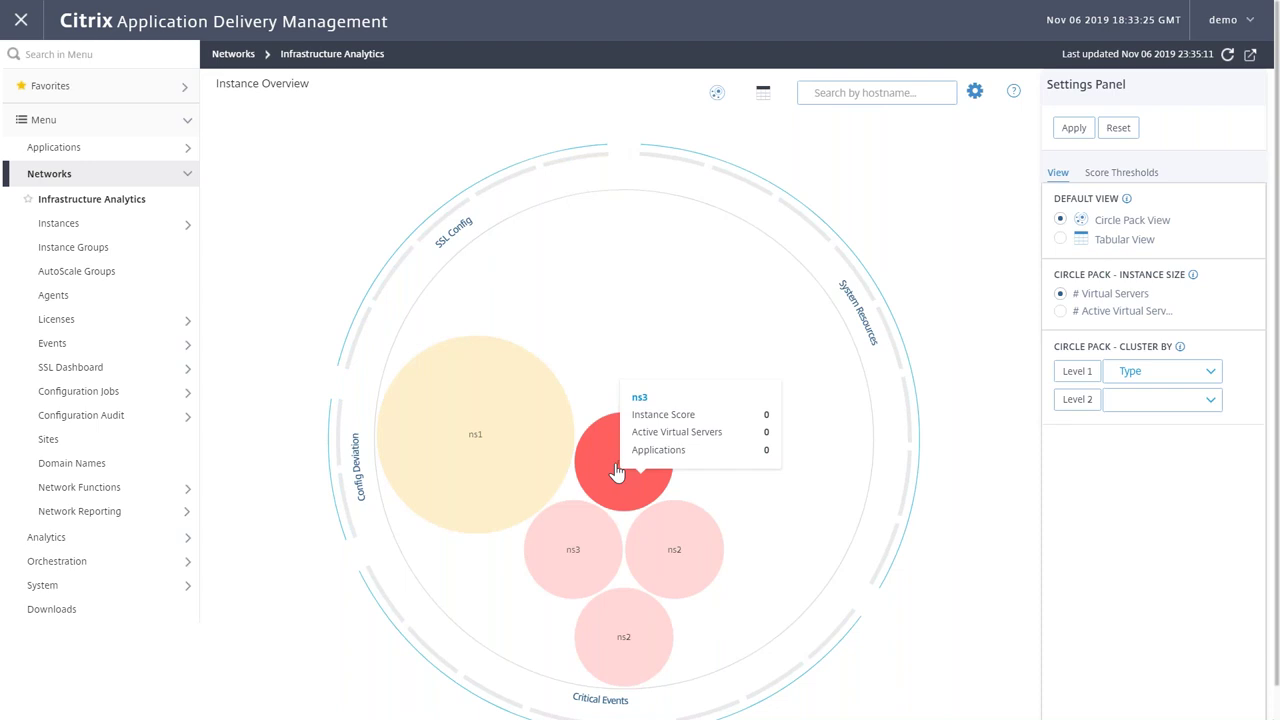
pyautogui.click(511, 440)
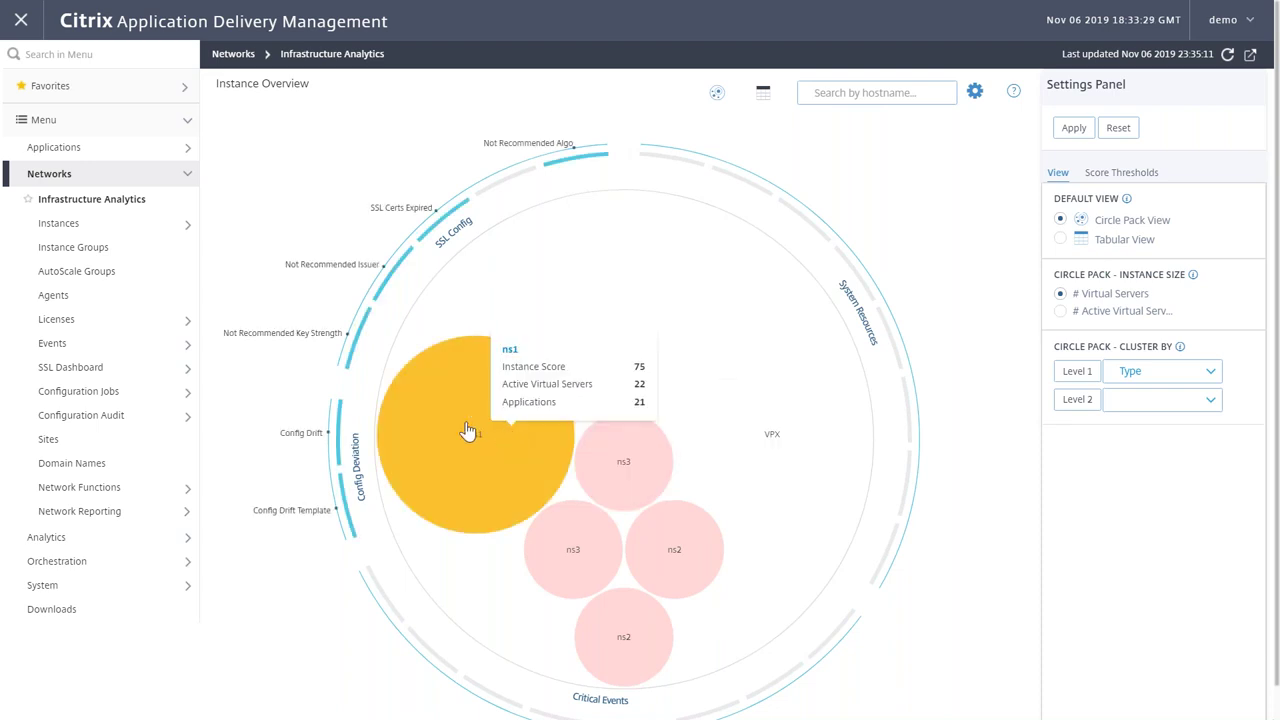
pyautogui.click(467, 432)
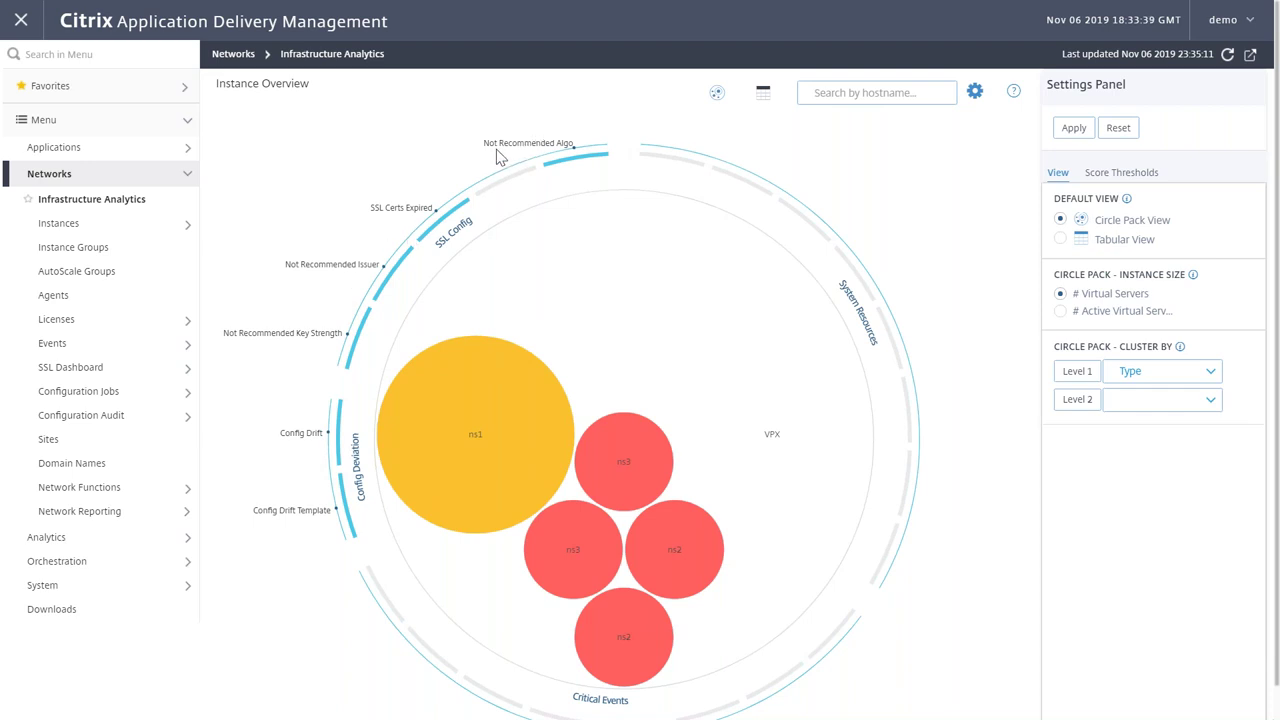
# Open instance ns1's details and view its saved versus running configuration diff through the config drift audit report.
pyautogui.moveTo(482, 433)
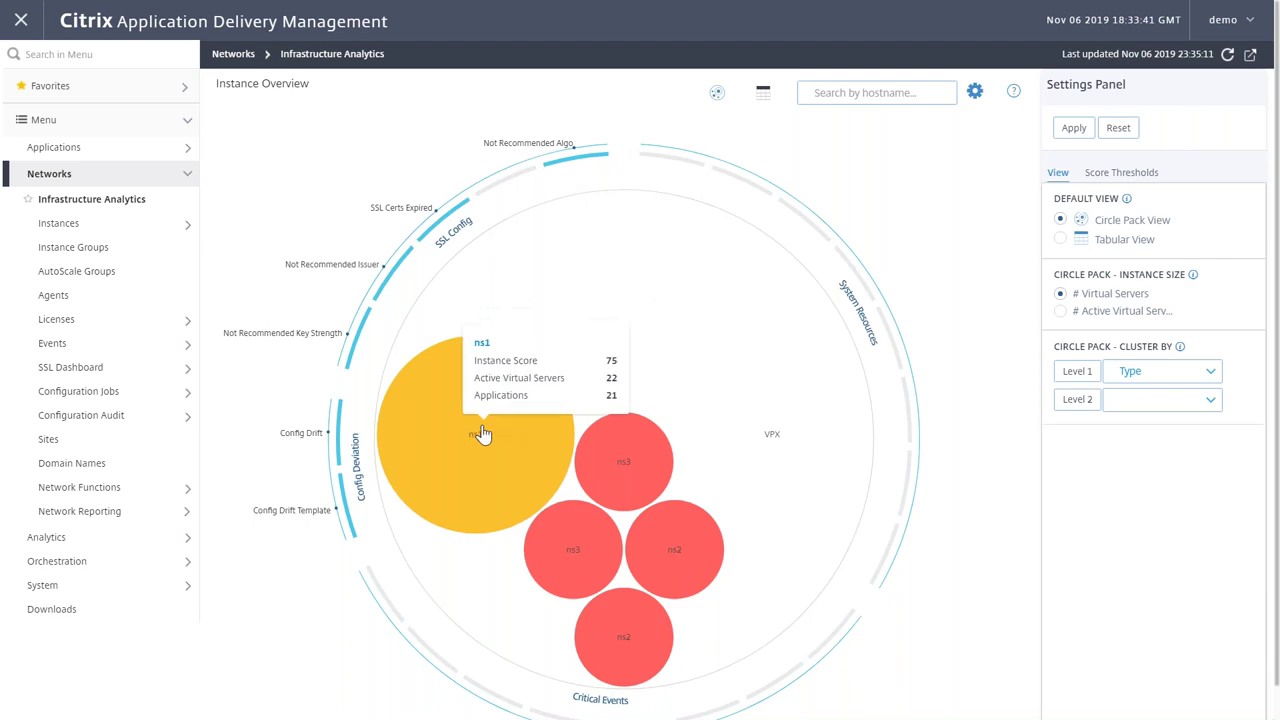
pyautogui.click(481, 343)
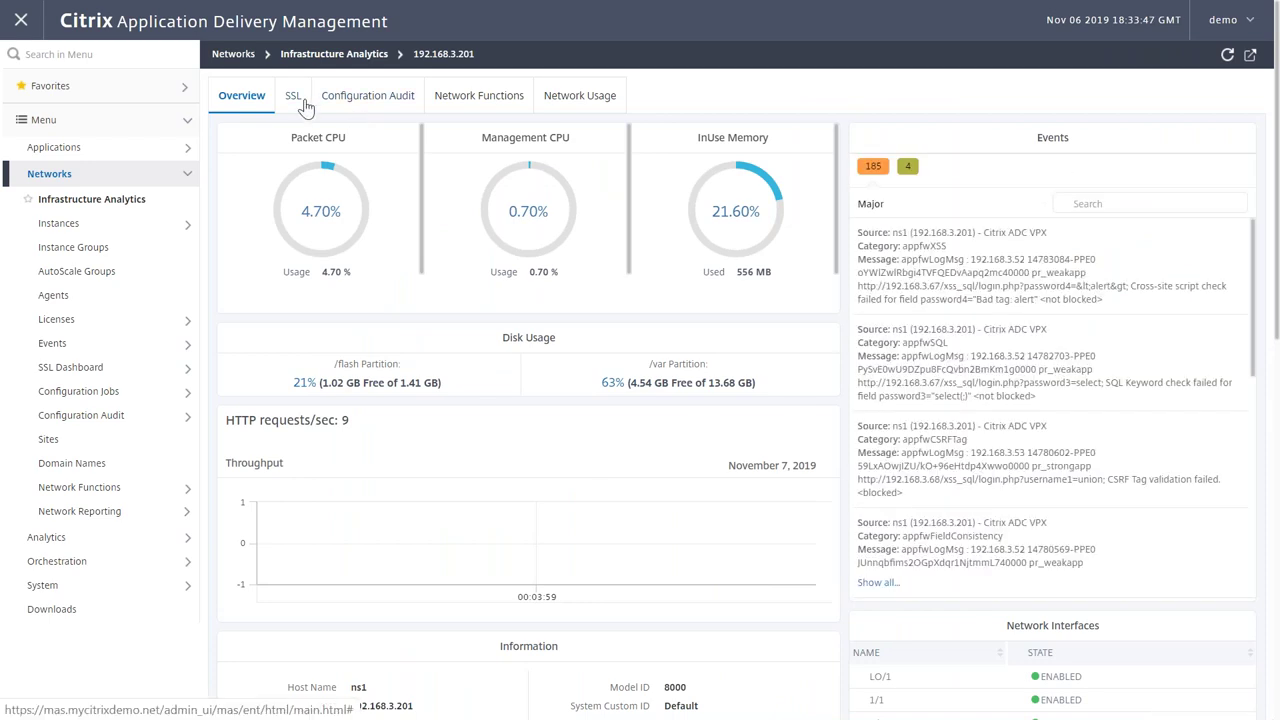
pyautogui.click(382, 104)
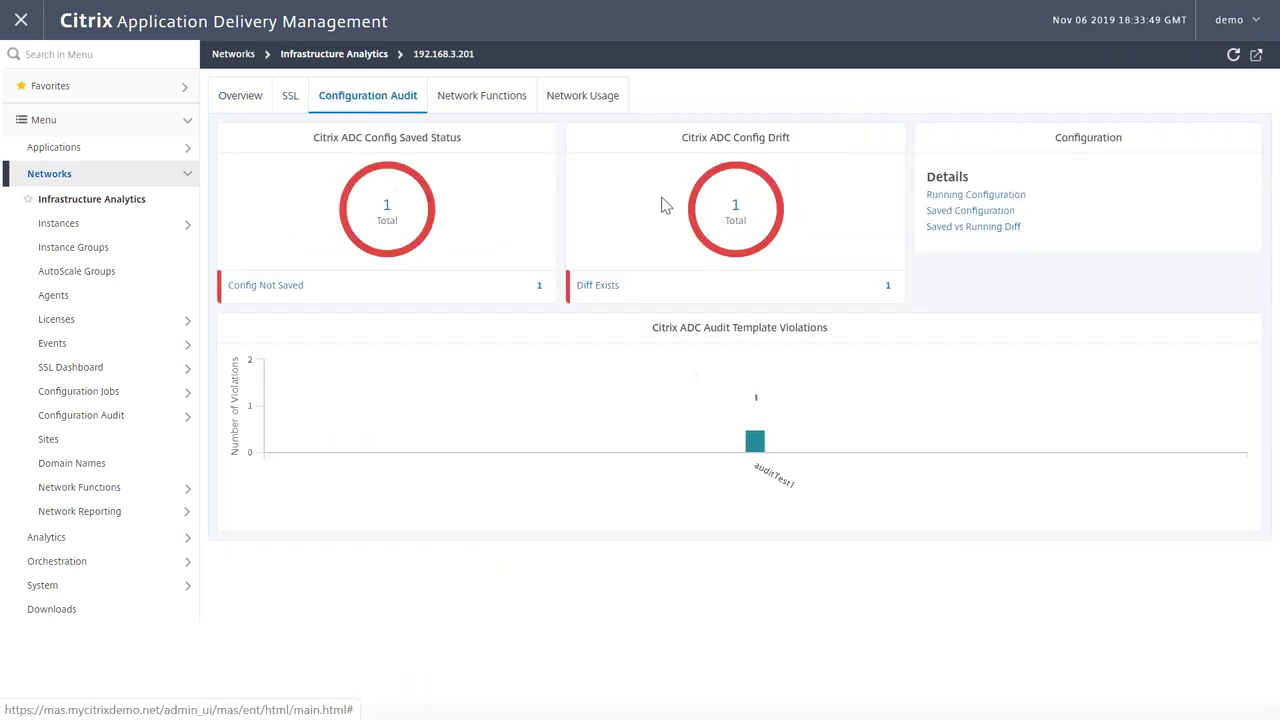
pyautogui.click(738, 212)
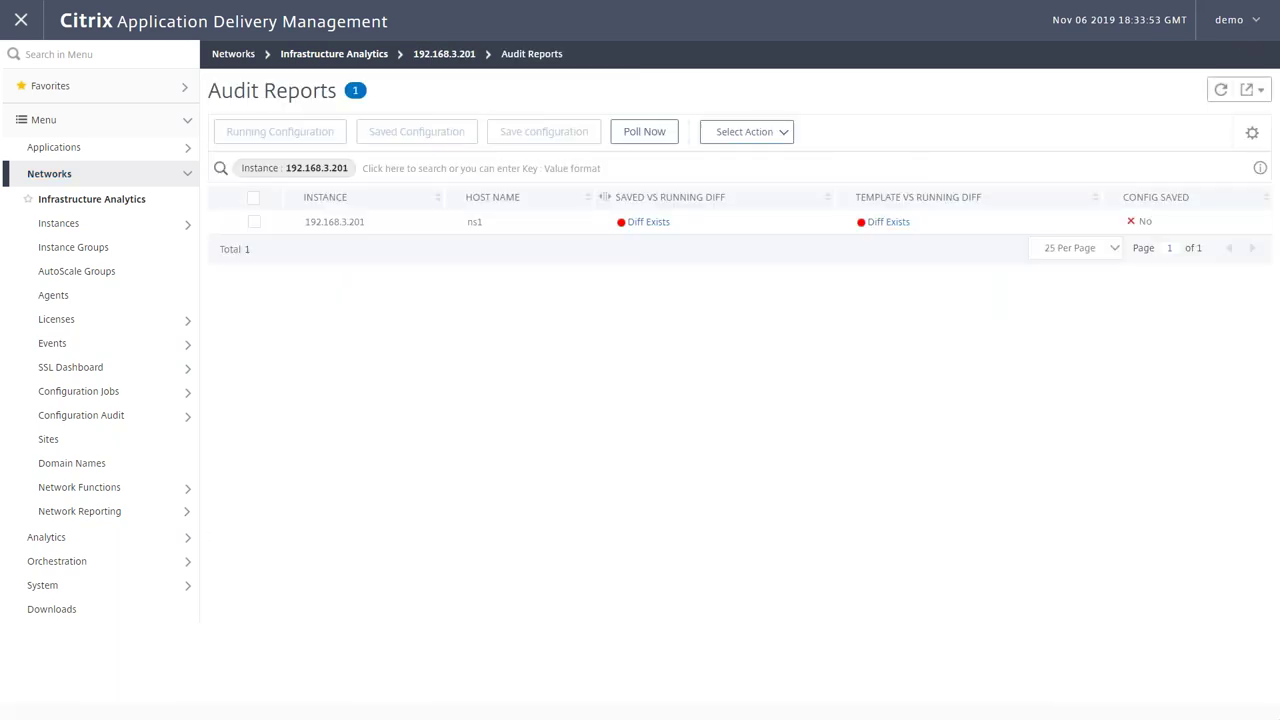
pyautogui.click(650, 222)
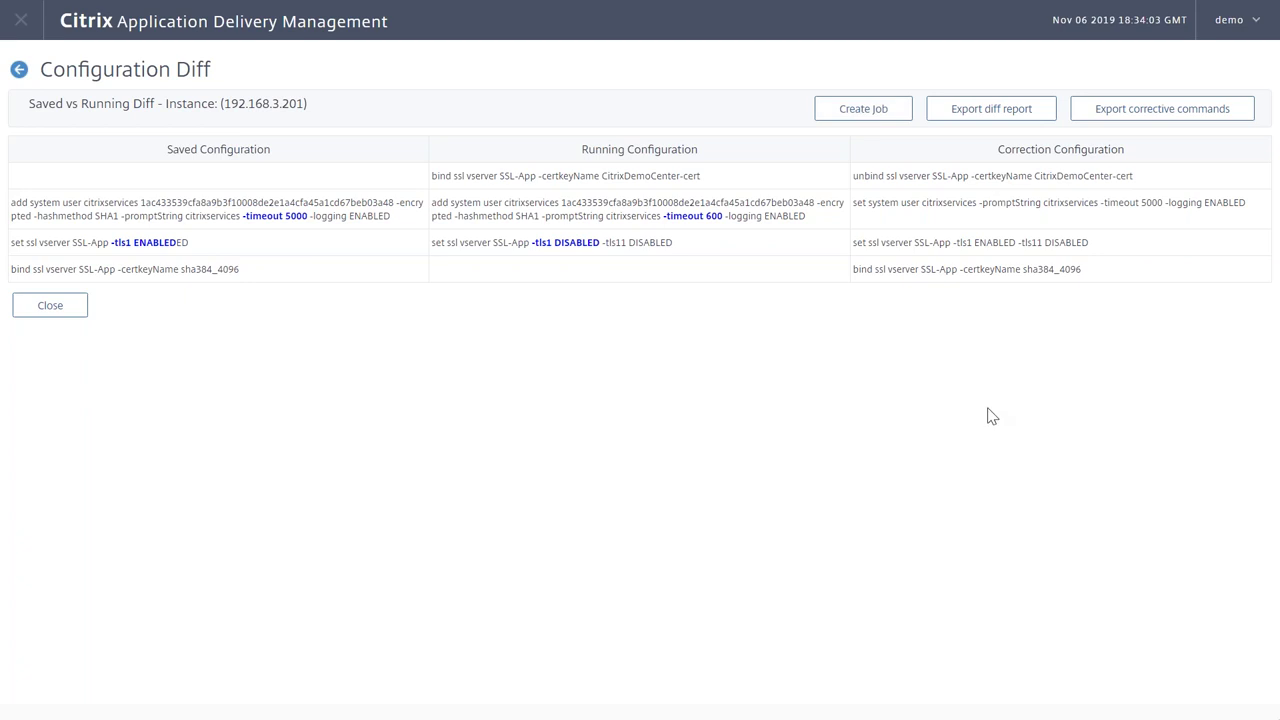
# Return to ns1's details and list its SSL certificates with not recommended signature algorithms.
pyautogui.click(17, 72)
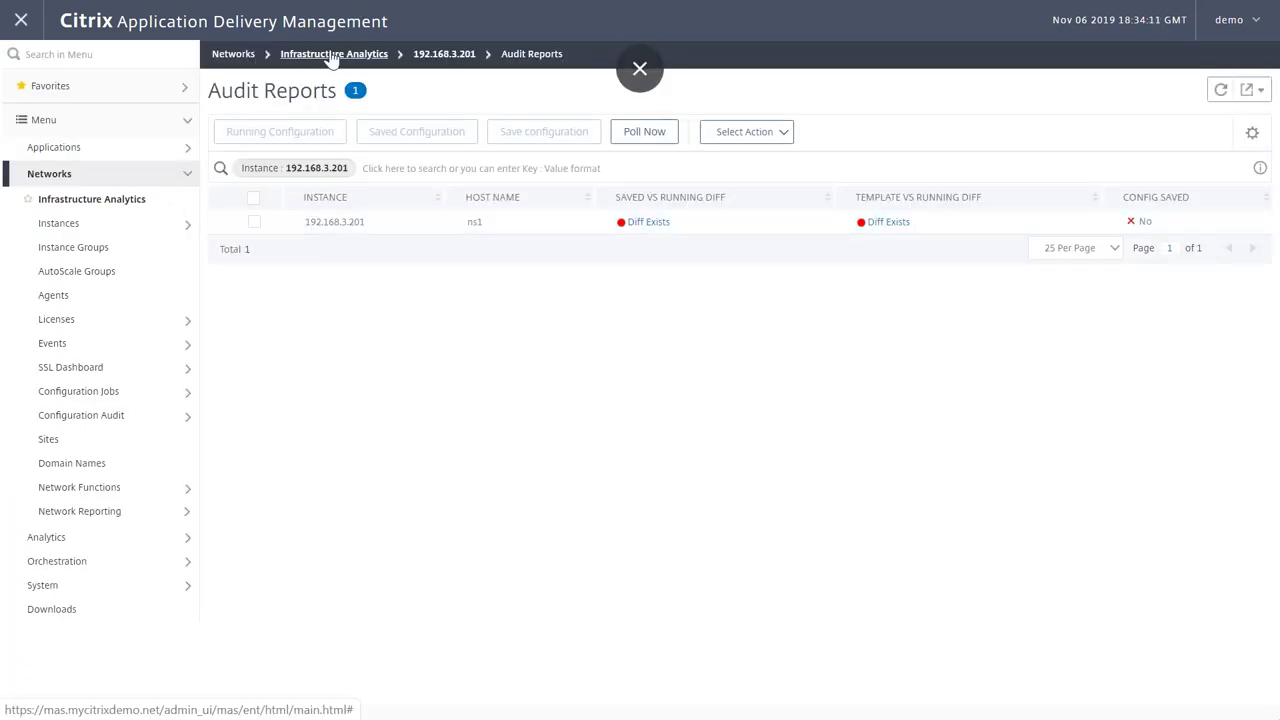
pyautogui.click(445, 54)
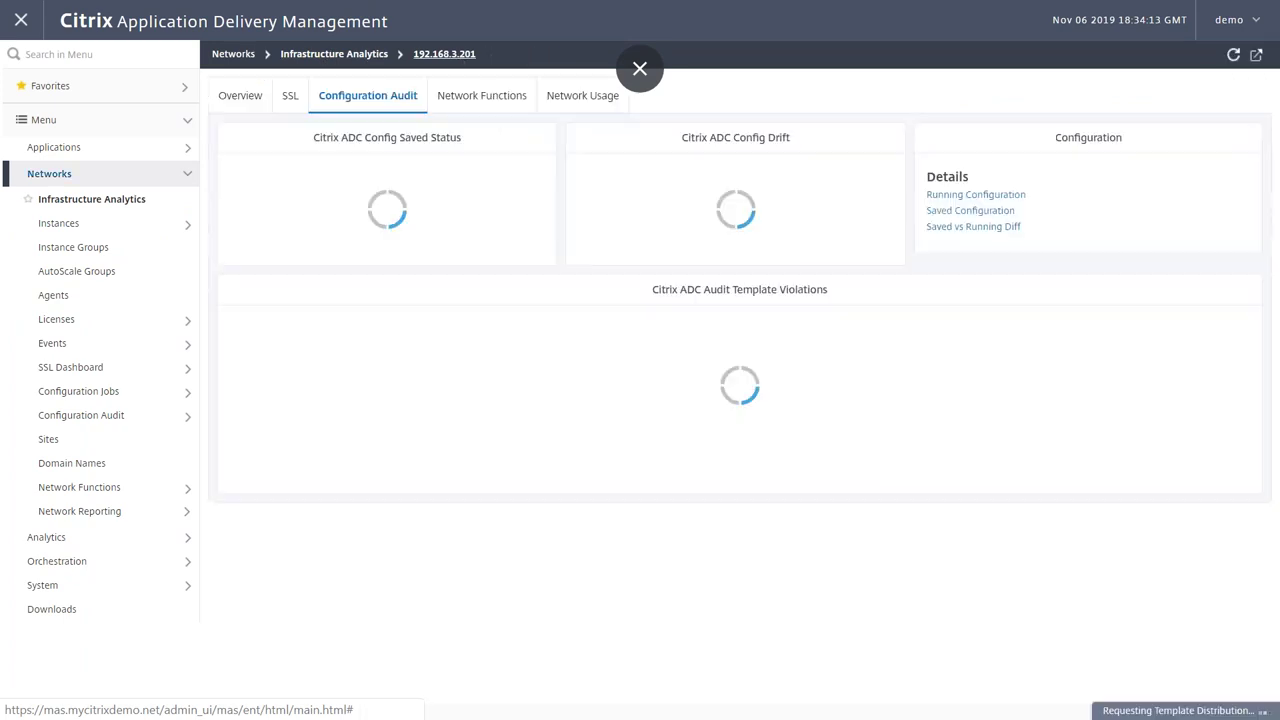
pyautogui.click(288, 97)
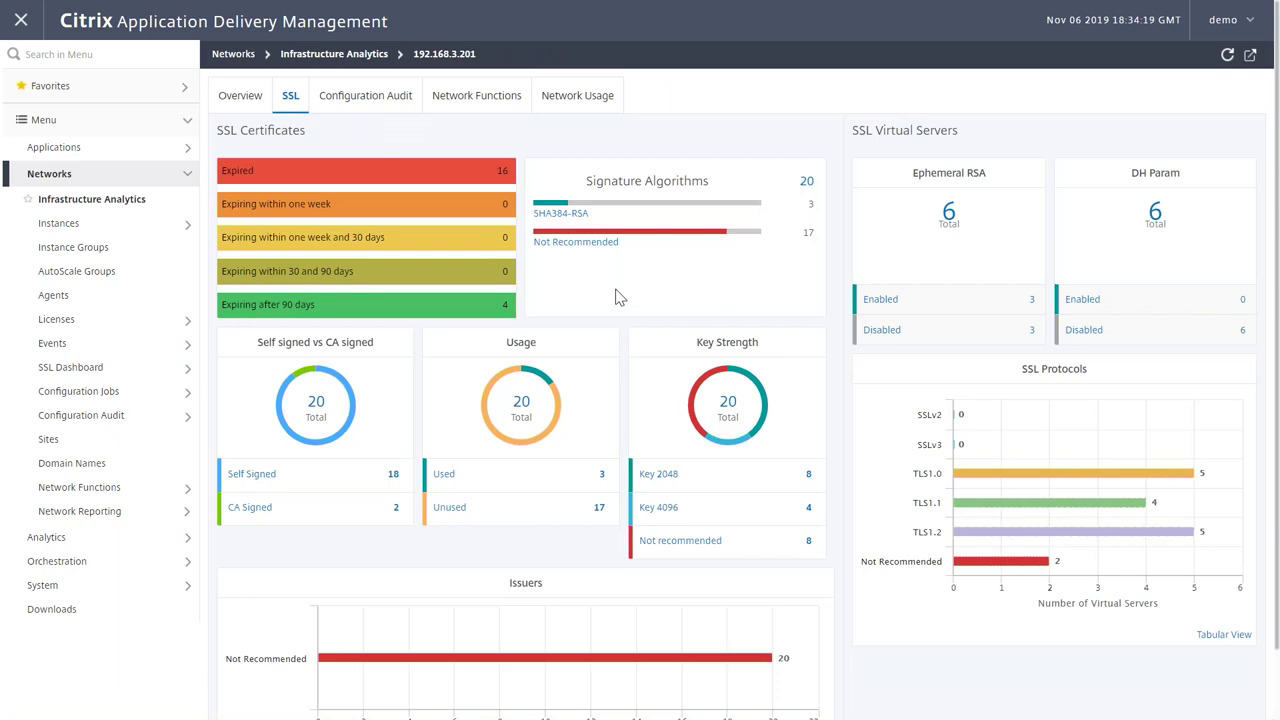
pyautogui.click(576, 242)
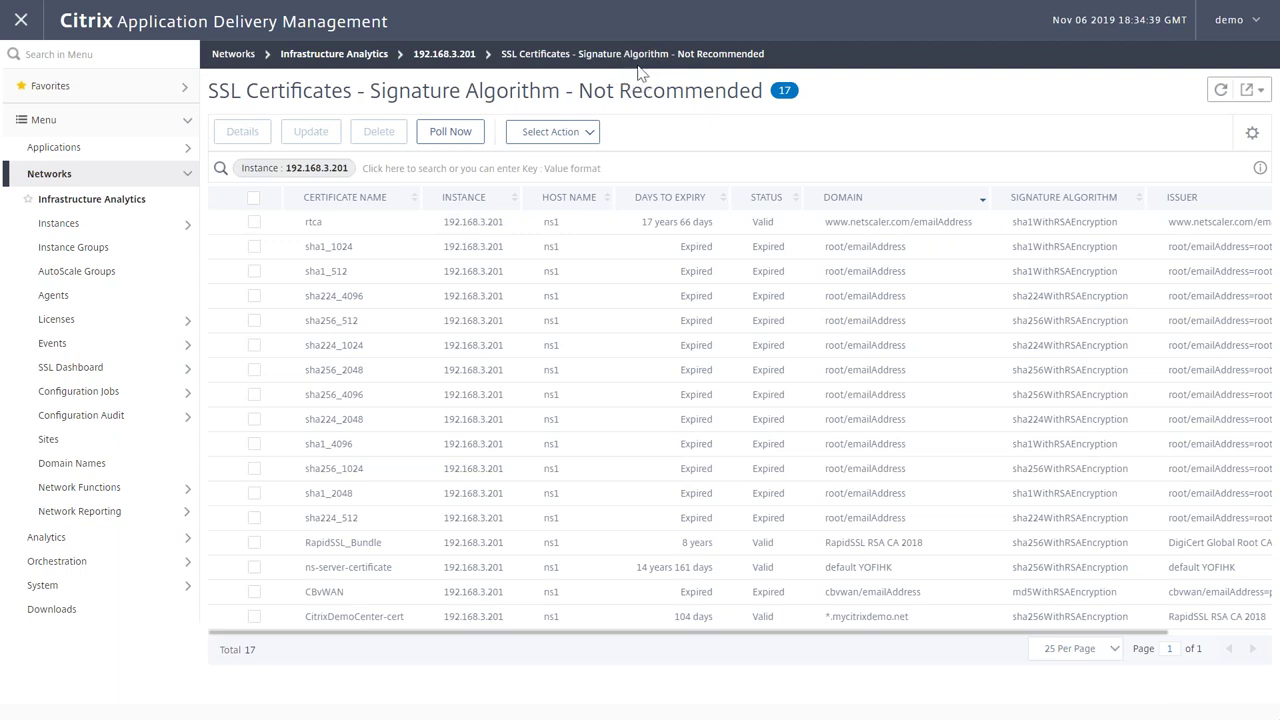
# Return to the Infrastructure Analytics instance overview and show it in full screen again.
pyautogui.press('F11')
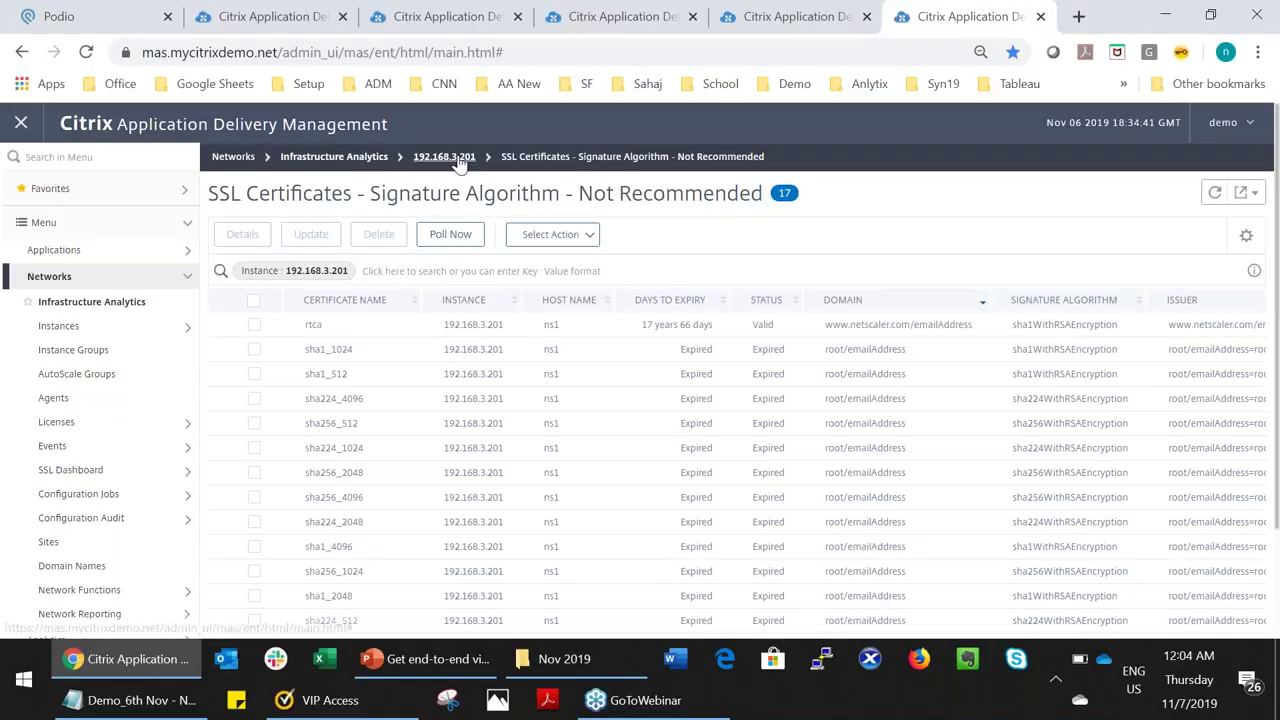
pyautogui.click(456, 160)
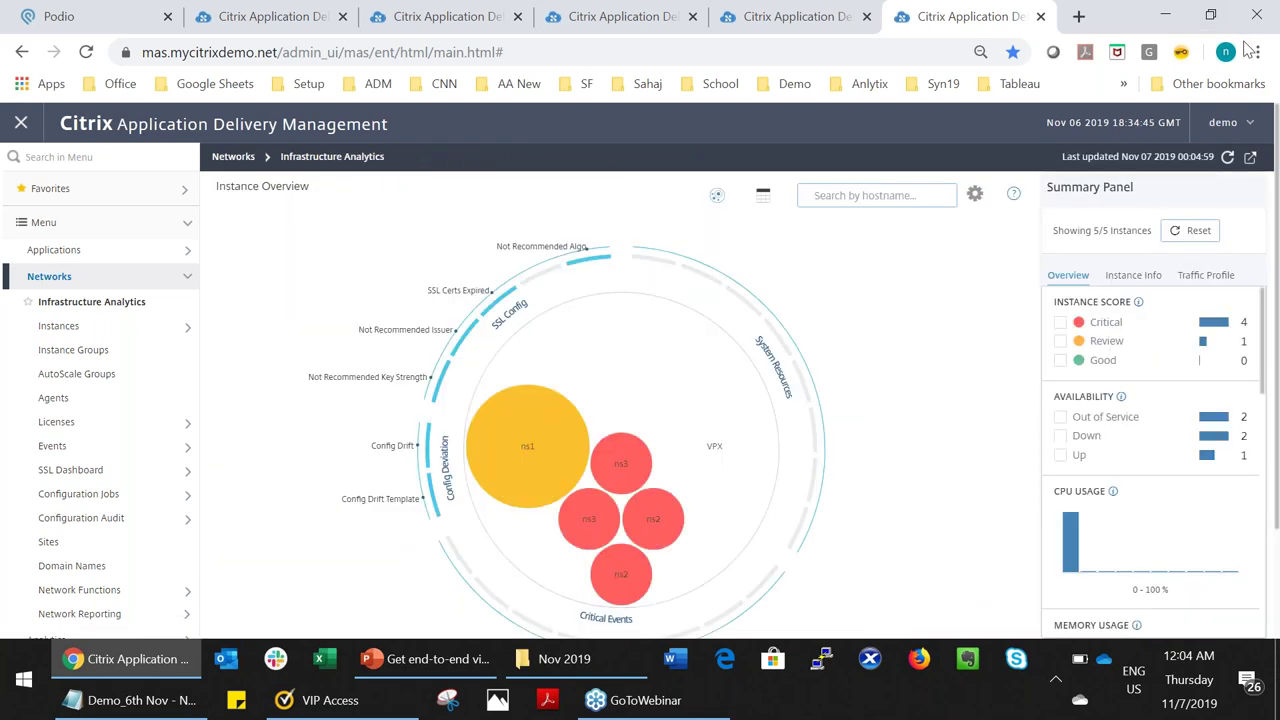
pyautogui.click(1257, 51)
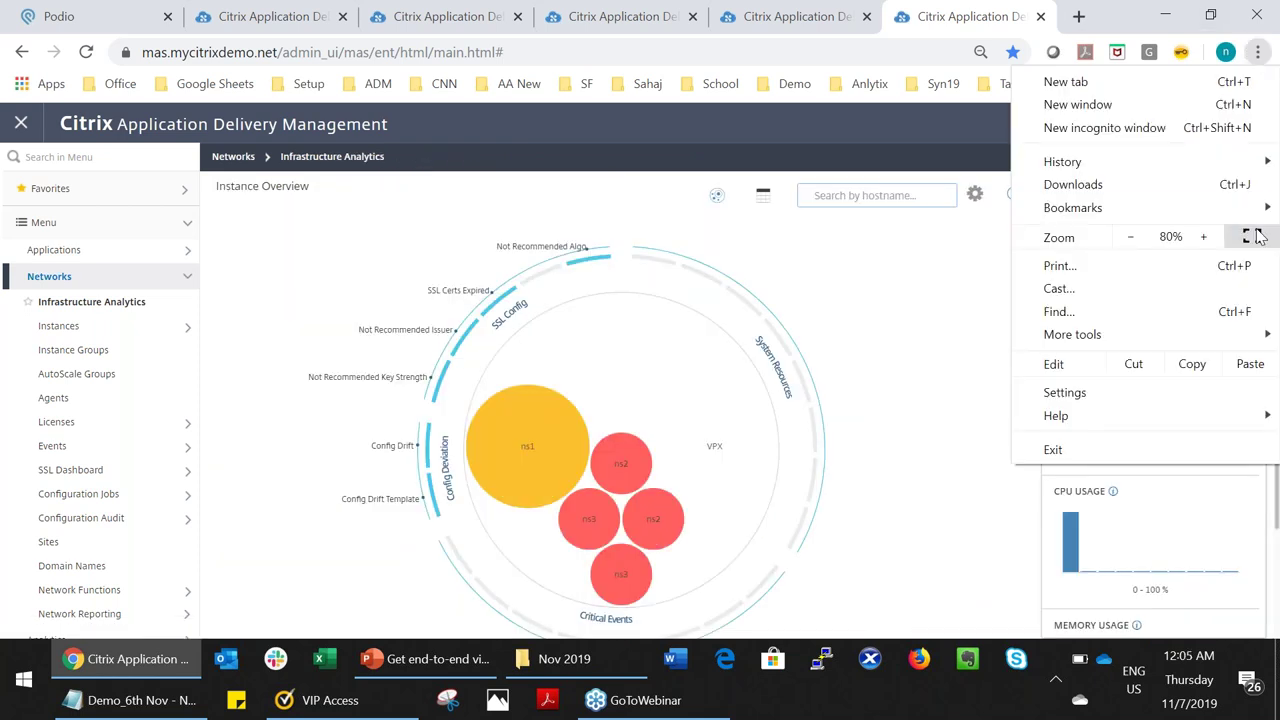
pyautogui.click(1251, 236)
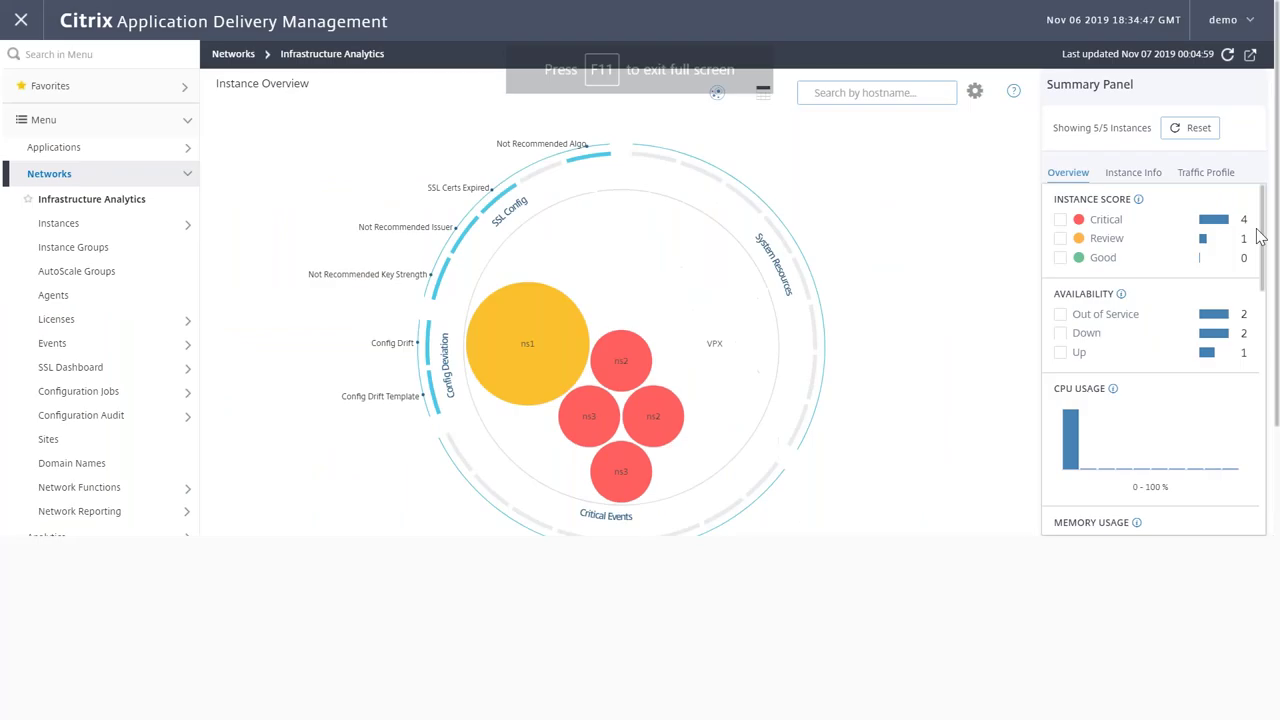
# Filter the instances by Critical, Review and Good instance score in turn, clearing each filter.
pyautogui.click(1067, 221)
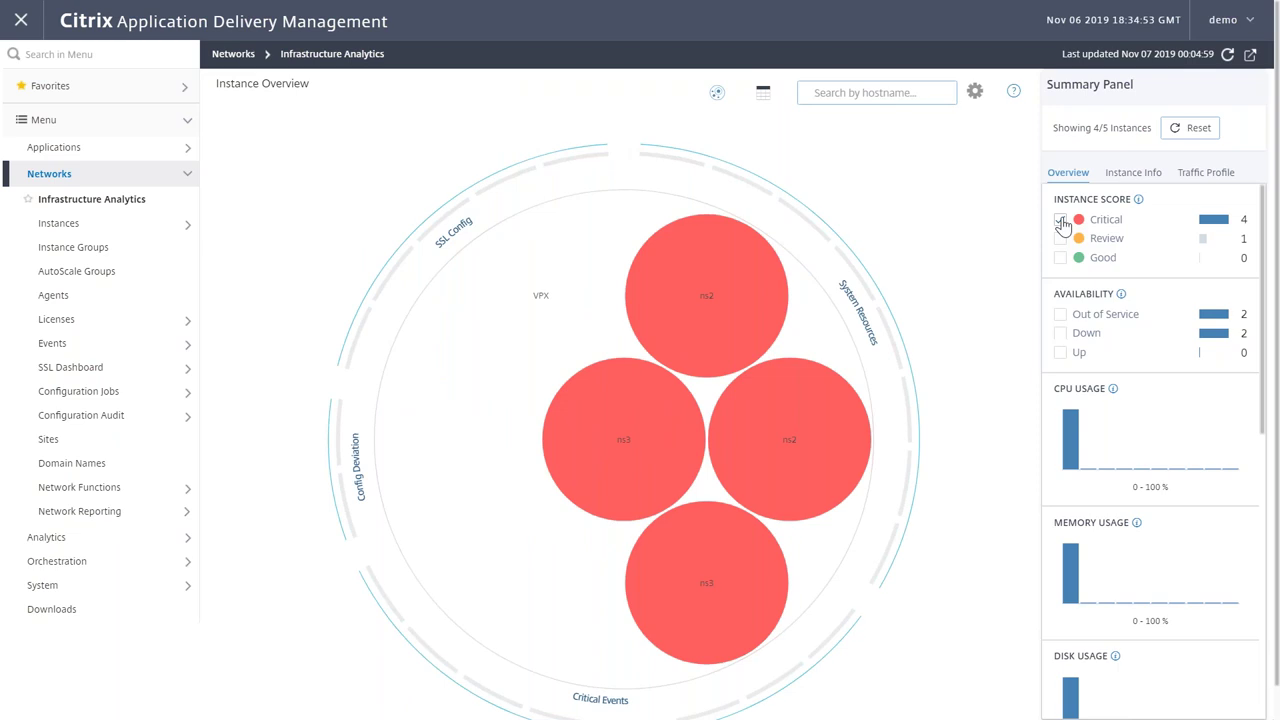
pyautogui.click(1061, 238)
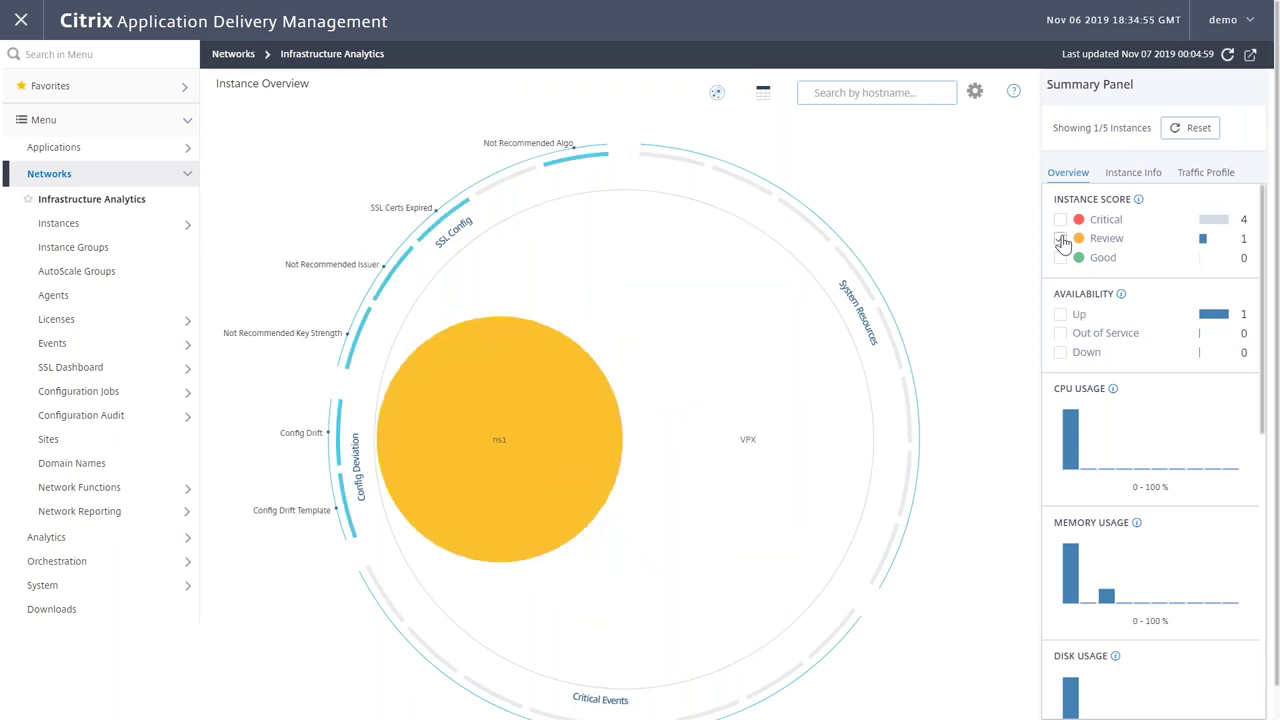
pyautogui.click(1061, 240)
pyautogui.click(1061, 258)
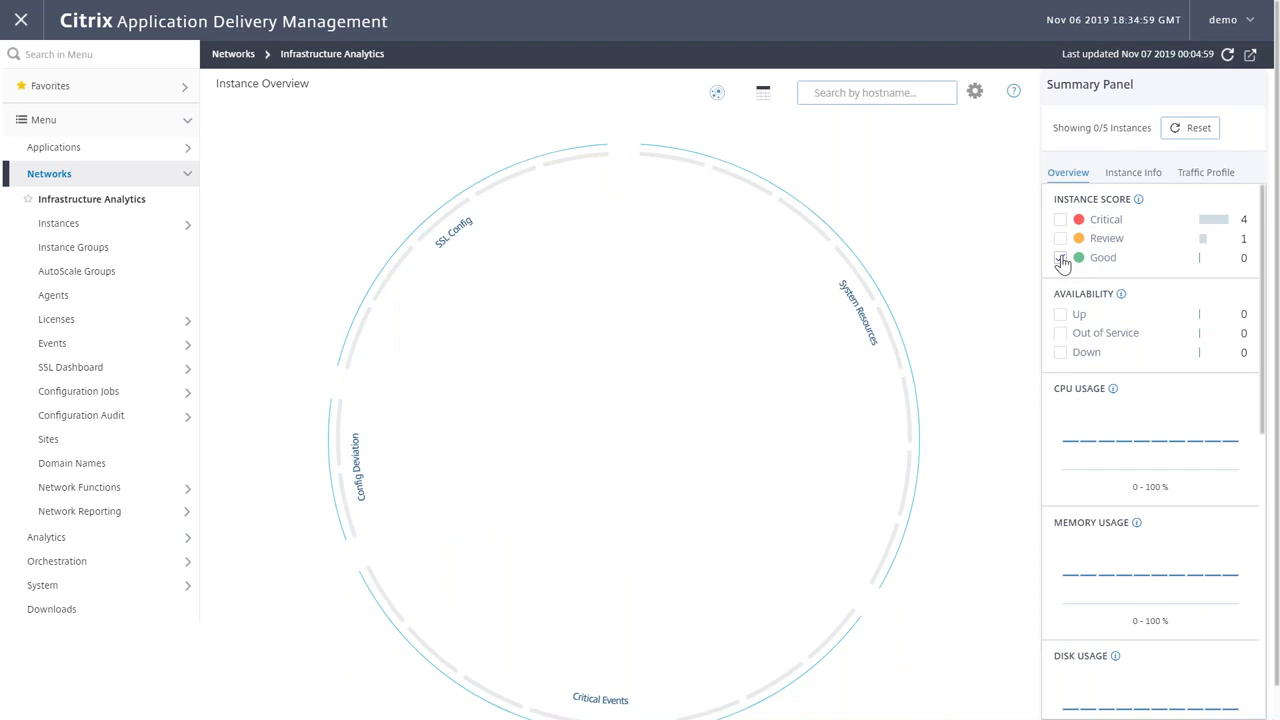
pyautogui.click(1061, 258)
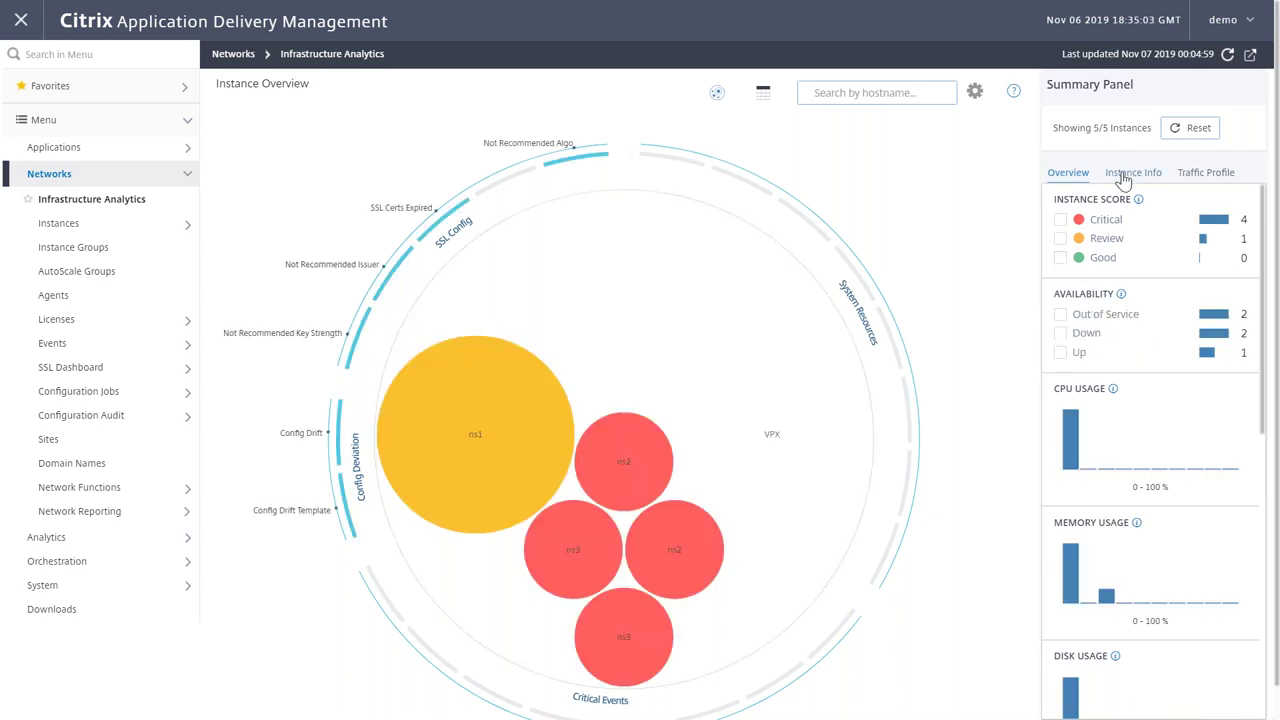
# Filter the instances by the 0.0 to 200.0 Kbps Throughput (RX) range in the traffic profile.
pyautogui.click(1191, 175)
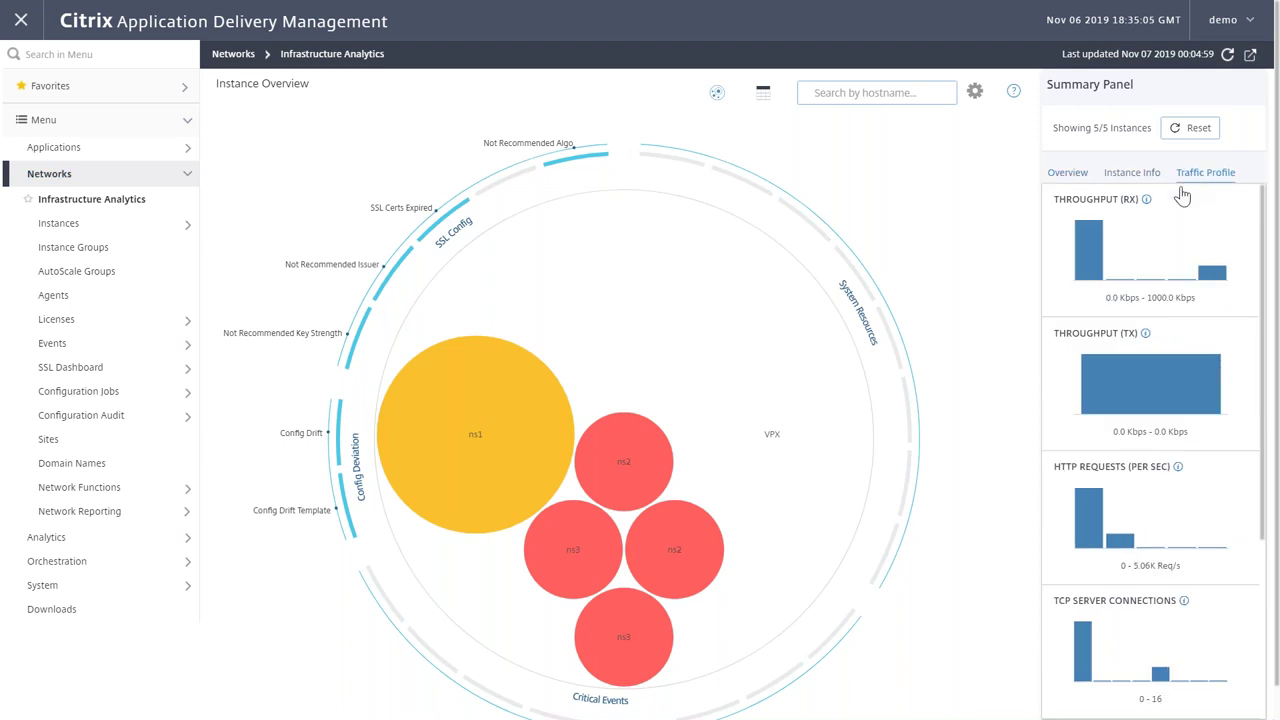
pyautogui.click(1087, 250)
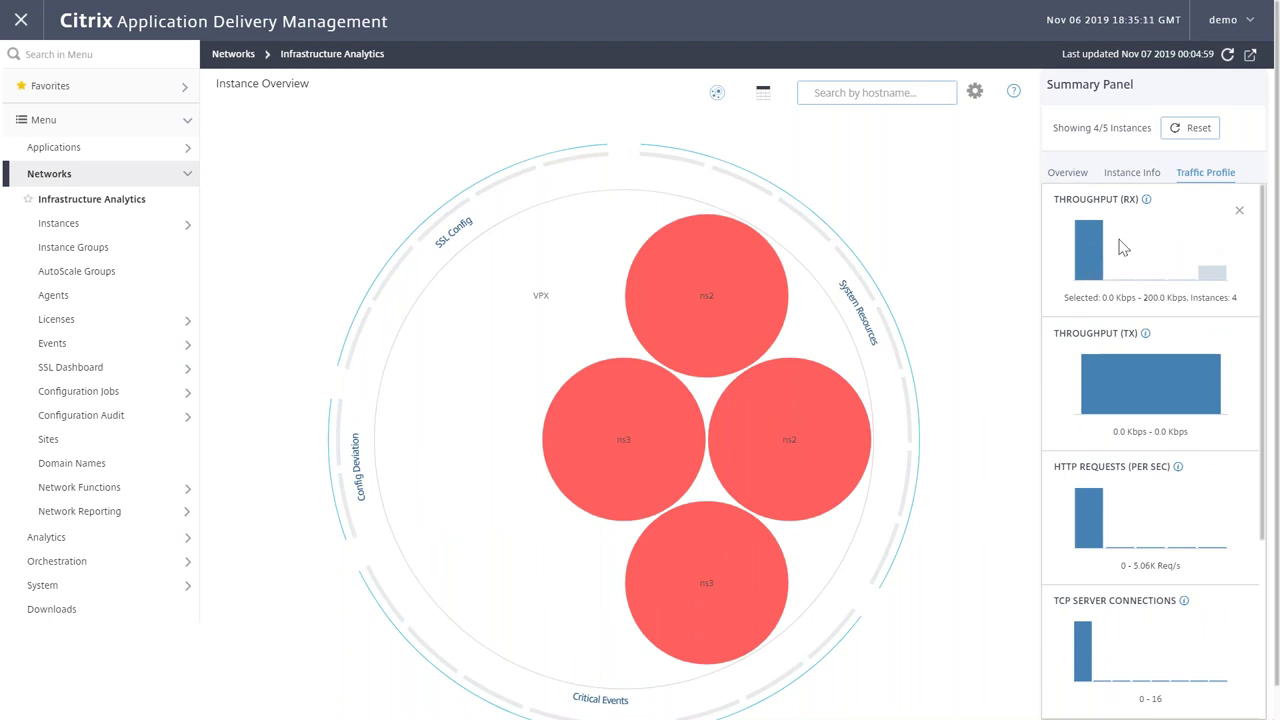
# Filter the instances by the 800.0 to 1000.0 Kbps Throughput (RX) range and reset the filter.
pyautogui.click(1211, 269)
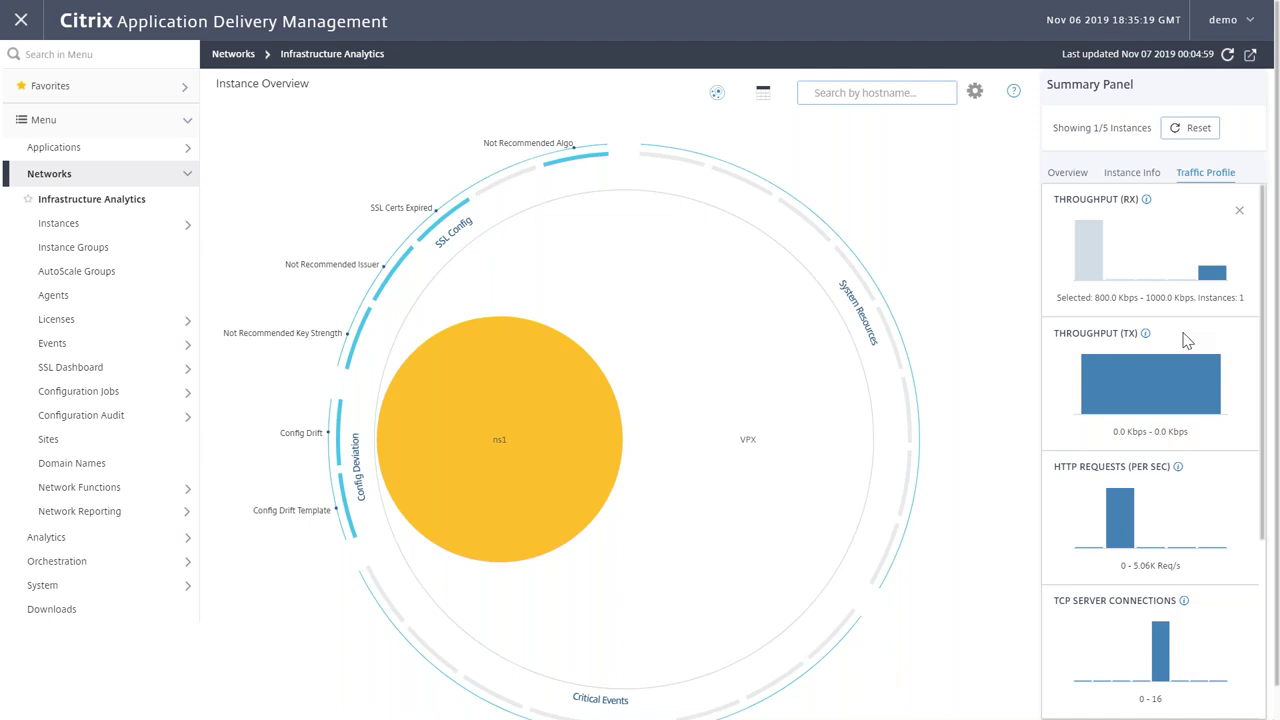
pyautogui.scroll(-1, 1185, 341)
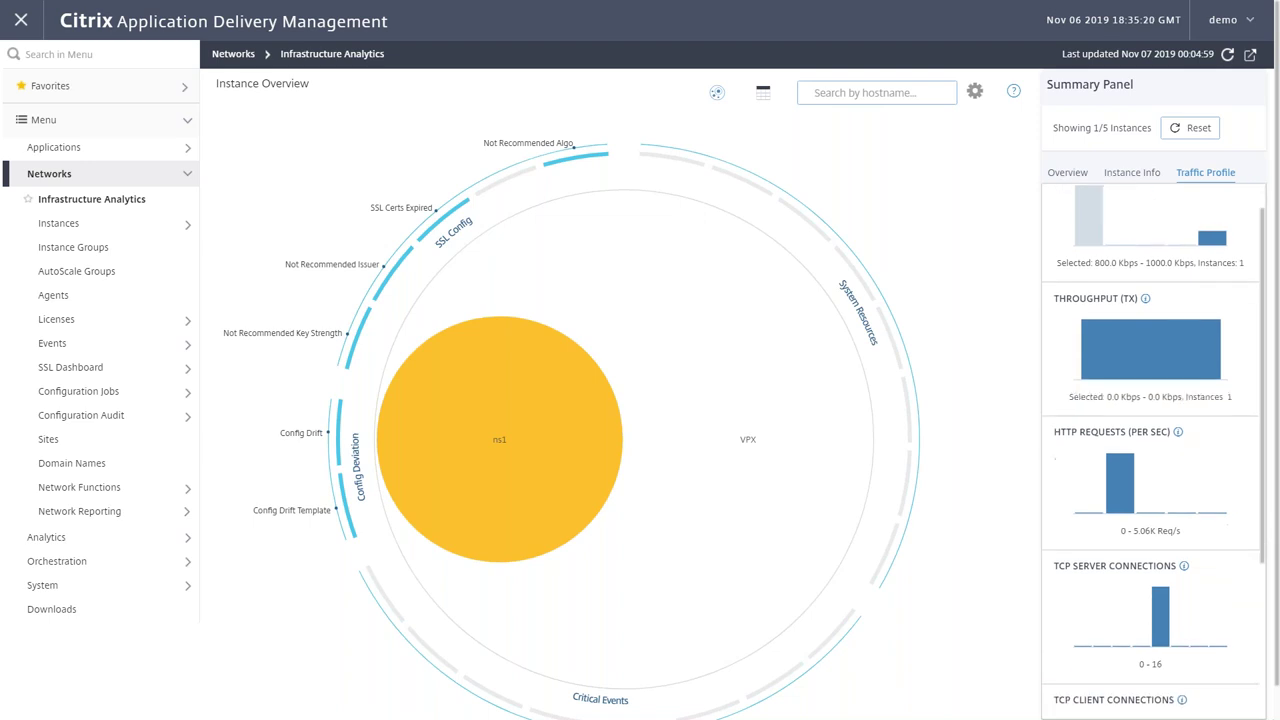
pyautogui.click(1197, 130)
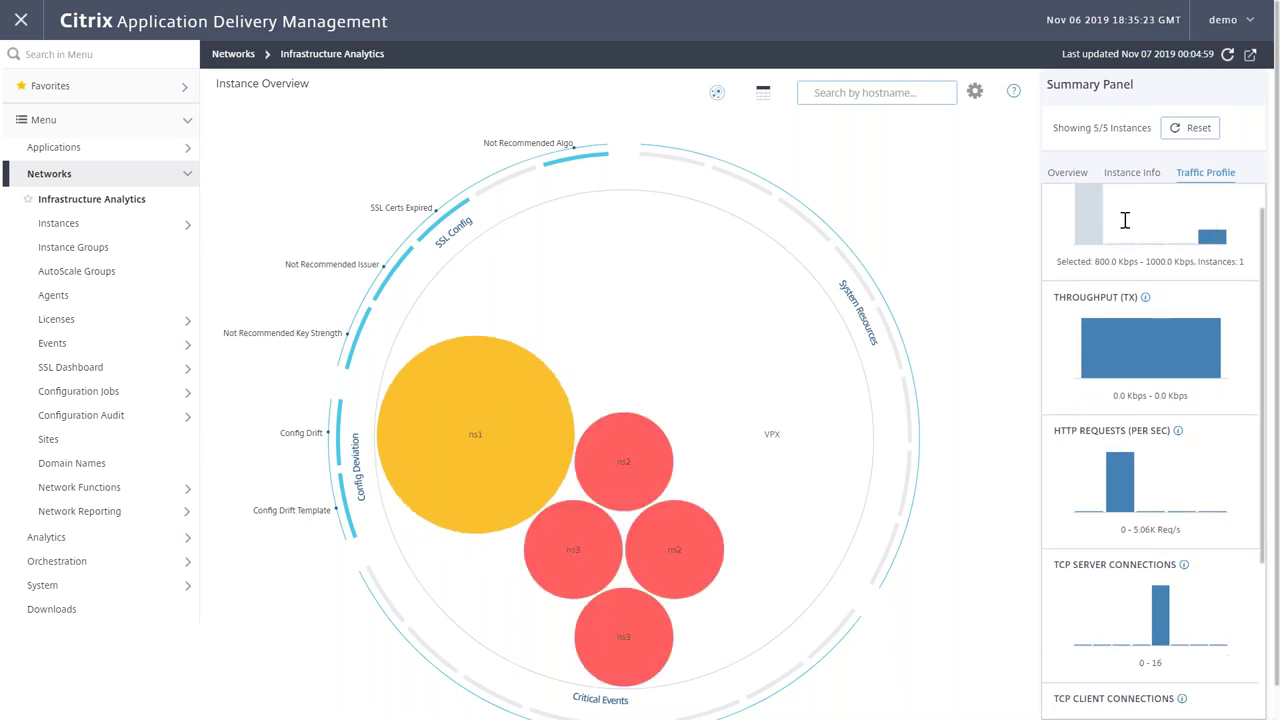
# Filter the instances by the 1K to 2K Req/s HTTP requests range, and switch that filter to 0 to 1K Req/s.
pyautogui.scroll(-3, 1143, 425)
pyautogui.click(1120, 388)
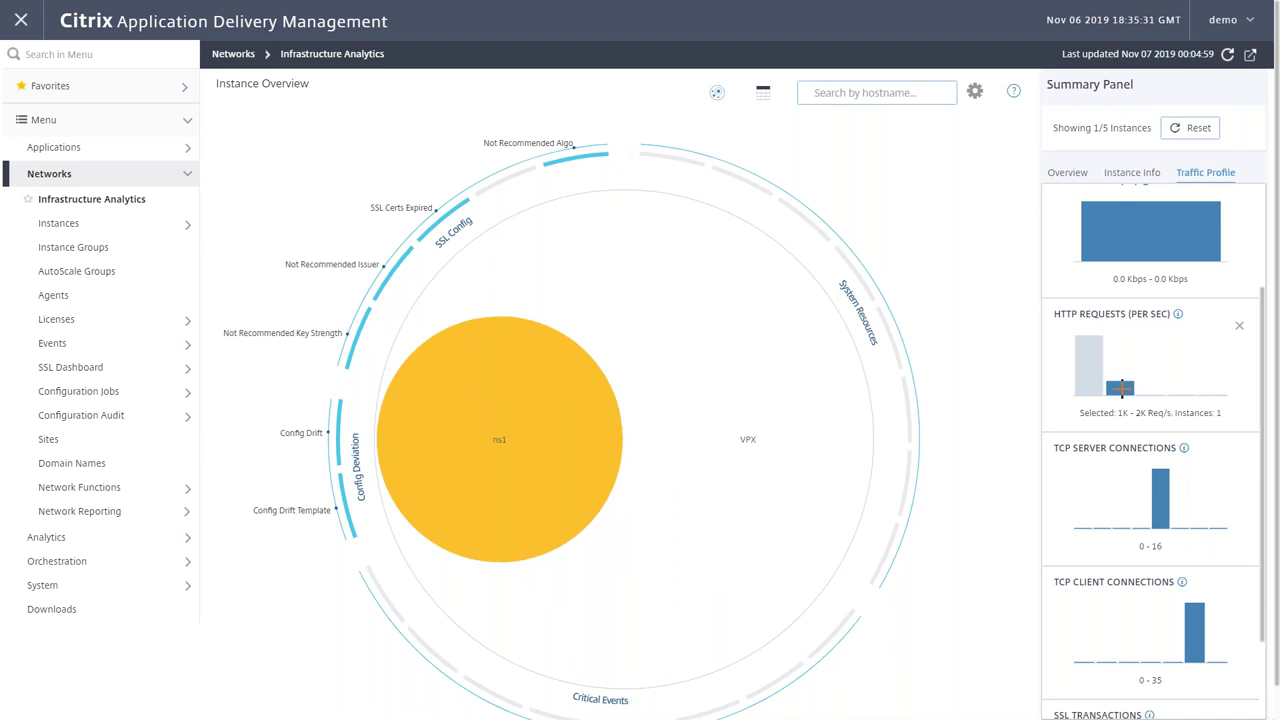
pyautogui.click(1085, 373)
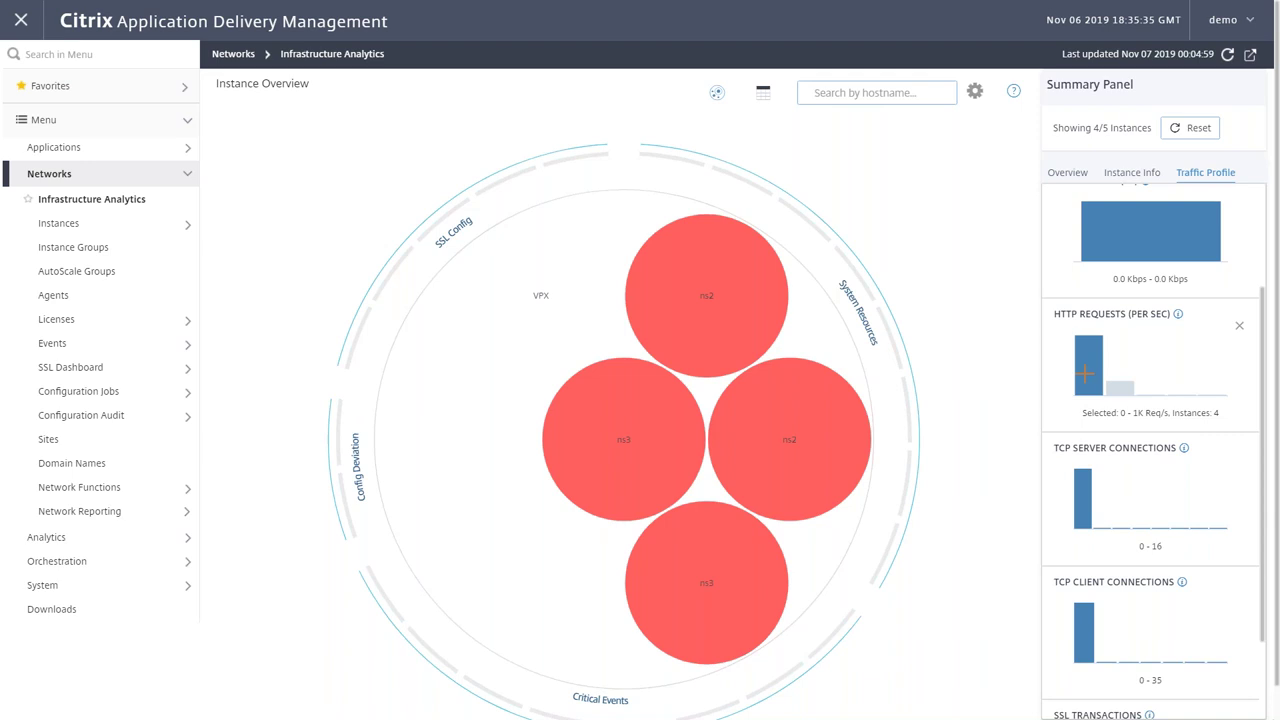
# Examine the TCP connection and SSL transaction charts in the traffic profile, and show the instance info filters.
pyautogui.scroll(-1, 1160, 525)
pyautogui.click(1082, 430)
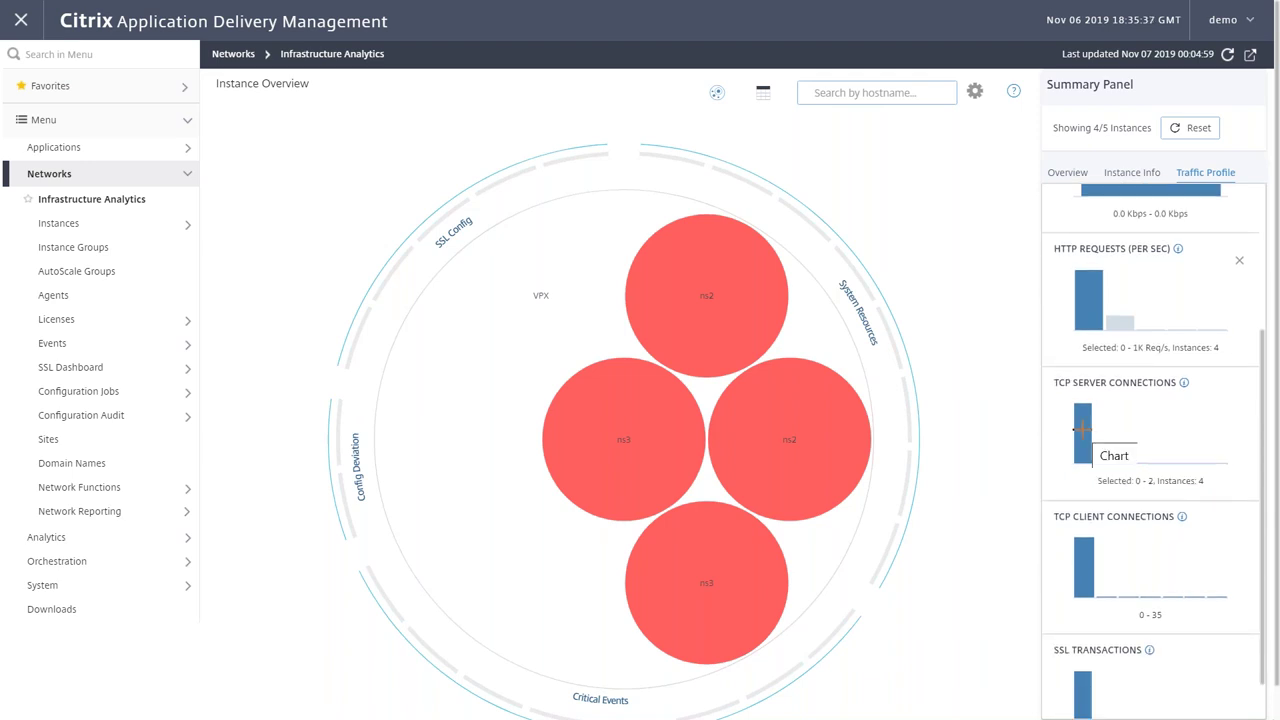
pyautogui.scroll(-1, 1080, 430)
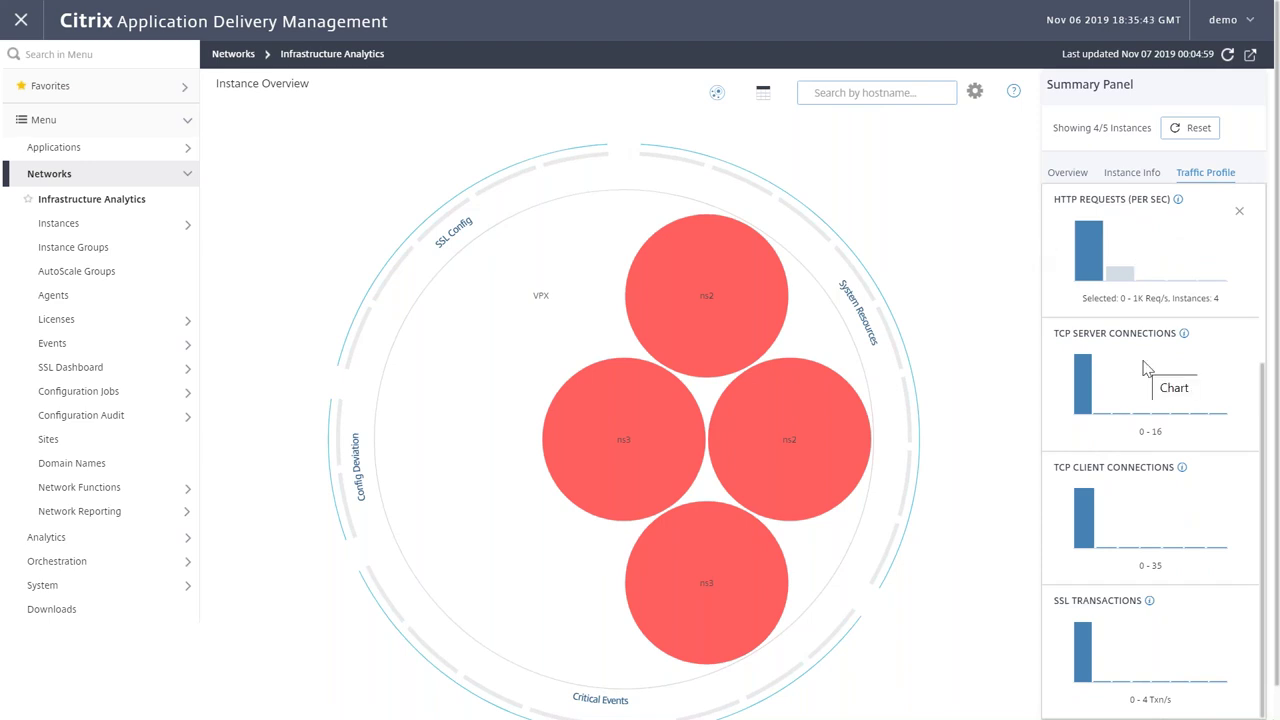
pyautogui.click(1127, 180)
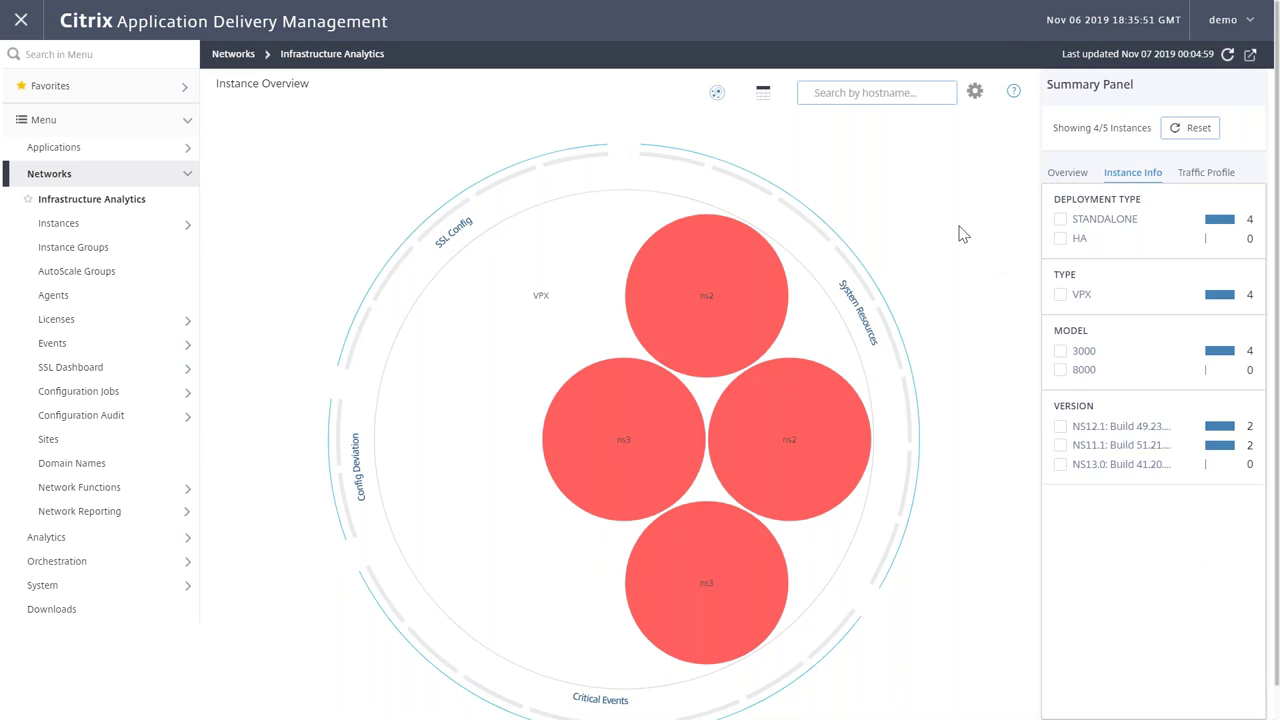
# Exit the full-screen view of the Infrastructure Analytics instance overview.
pyautogui.click(872, 94)
pyautogui.moveTo(640, 70)
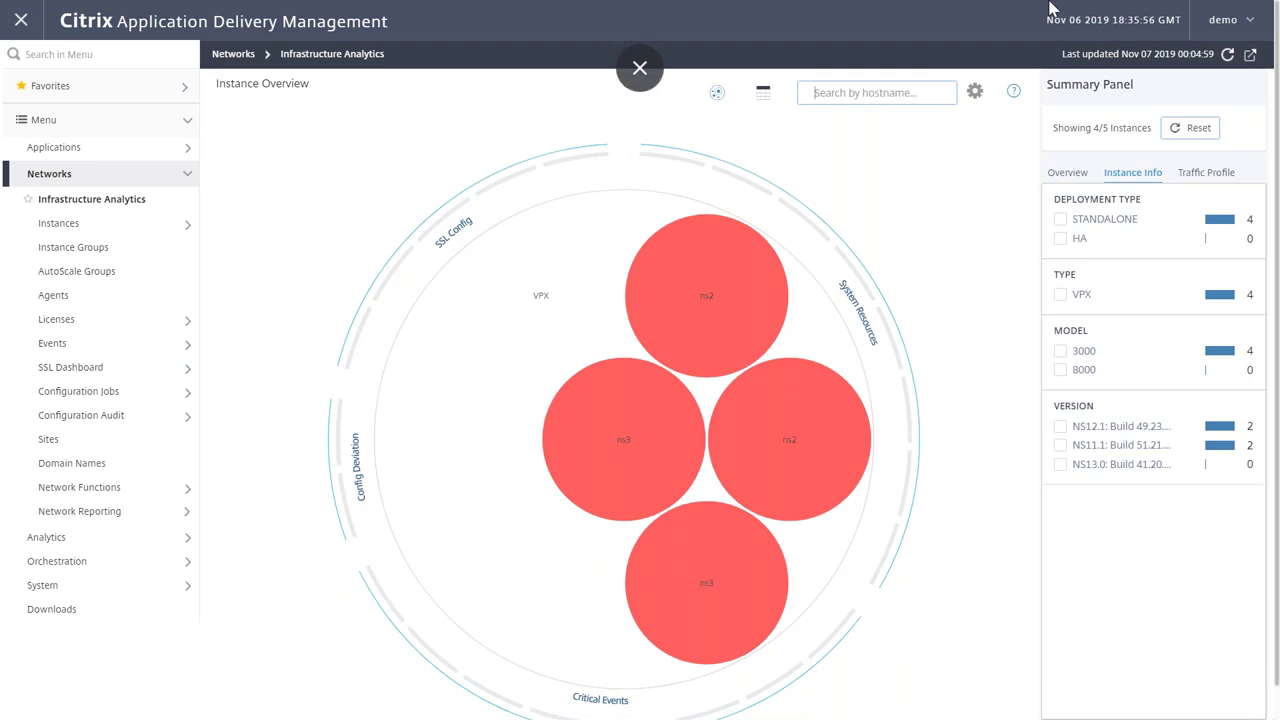
pyautogui.click(640, 70)
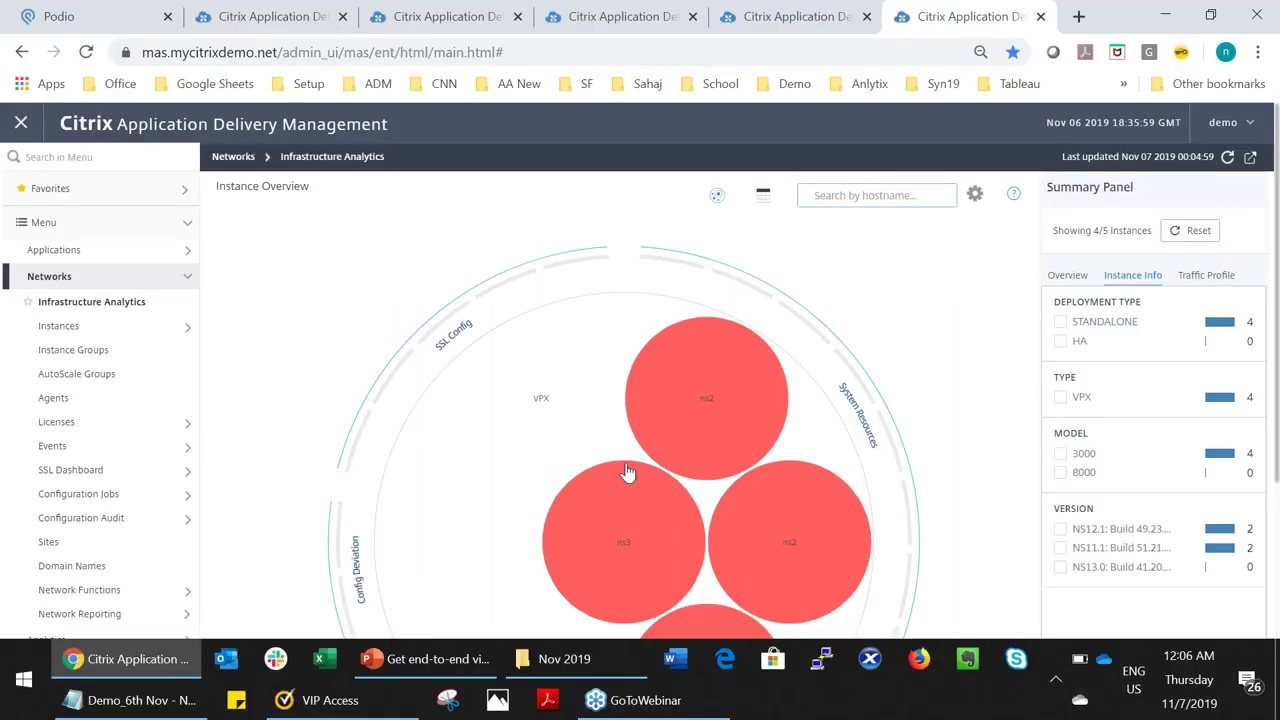
# Switch to the PowerPoint presentation and present it from slide 25 up to the "Identifies the Low Performing App" callout on slide 26.
pyautogui.click(432, 660)
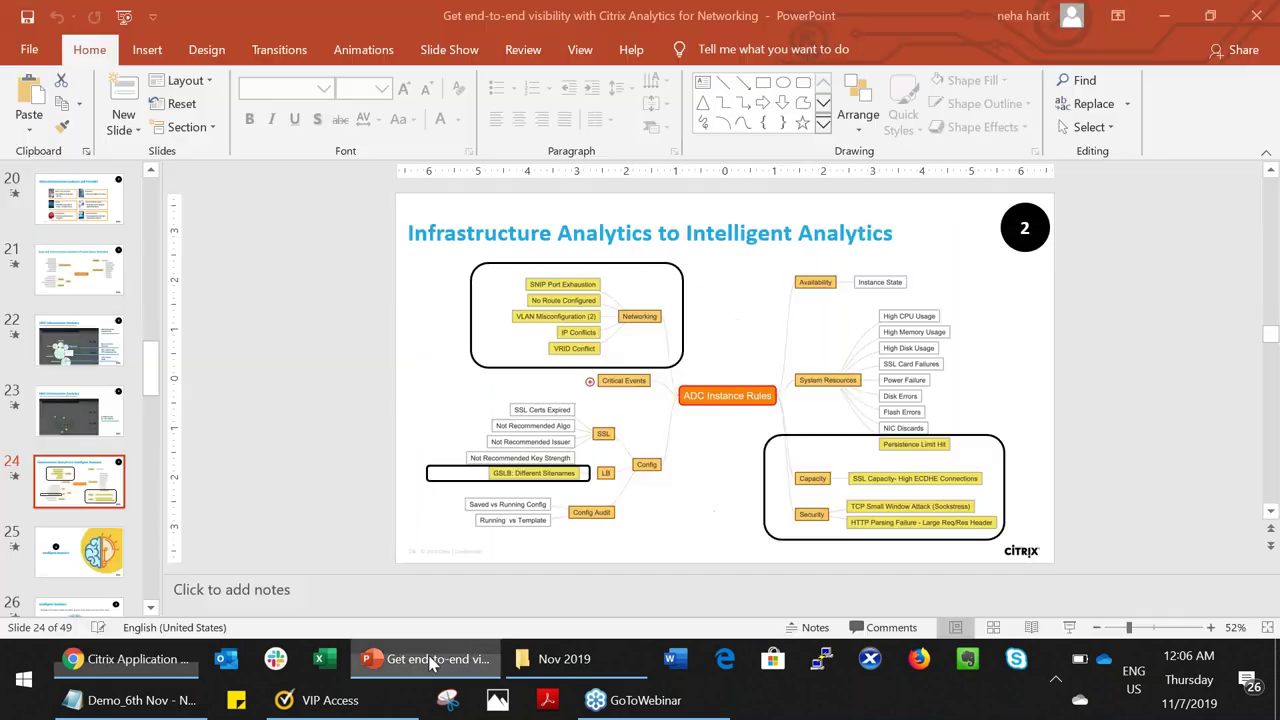
pyautogui.scroll(-1, 831, 543)
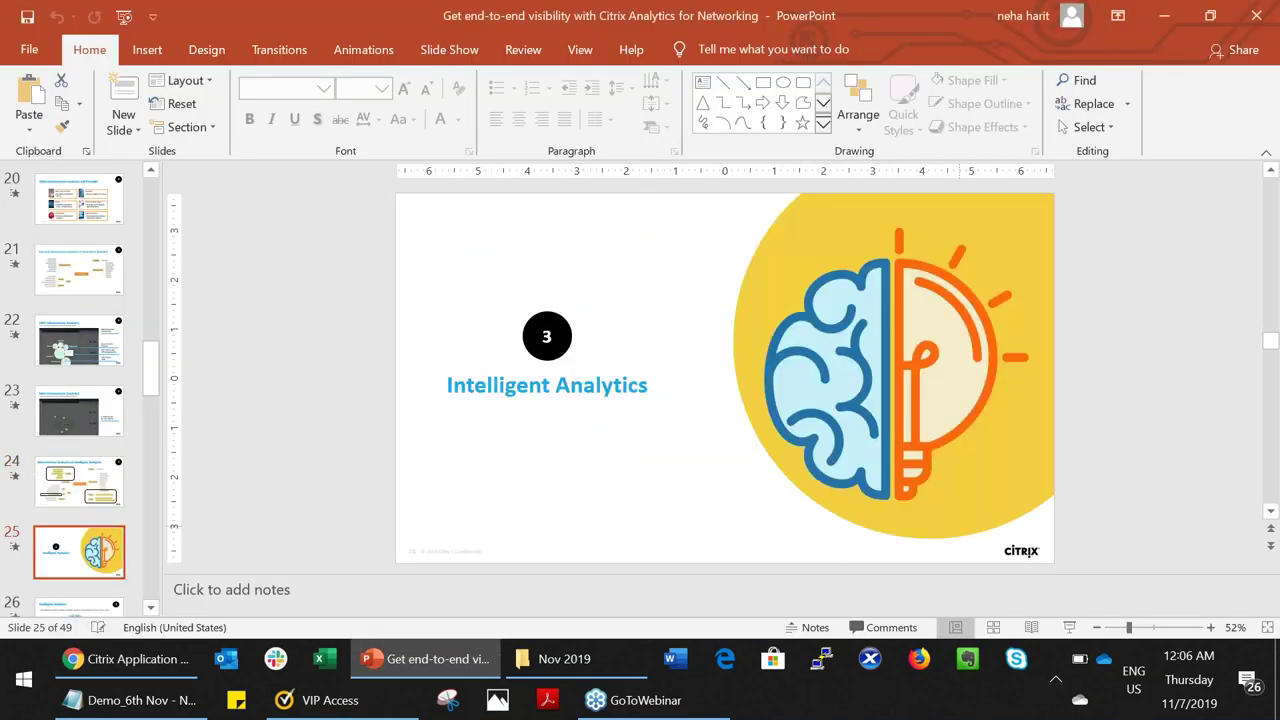
pyautogui.click(1070, 628)
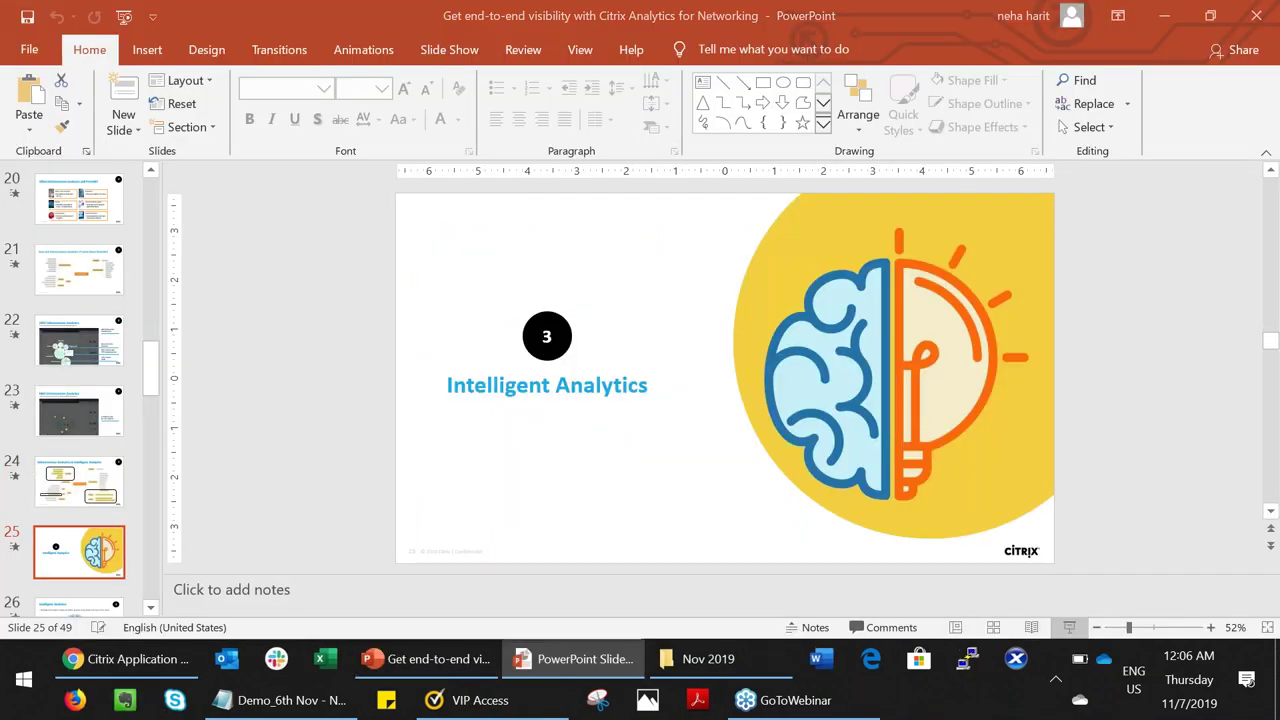
pyautogui.press('Right')
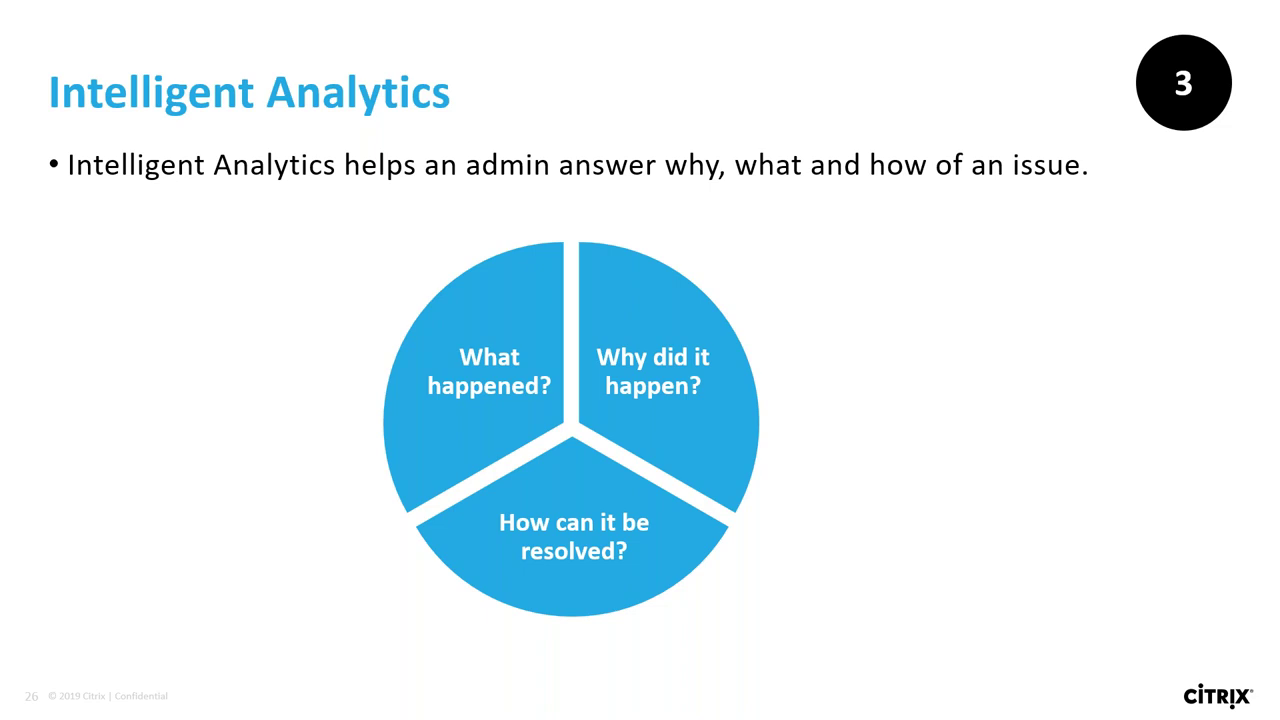
pyautogui.press('Right')
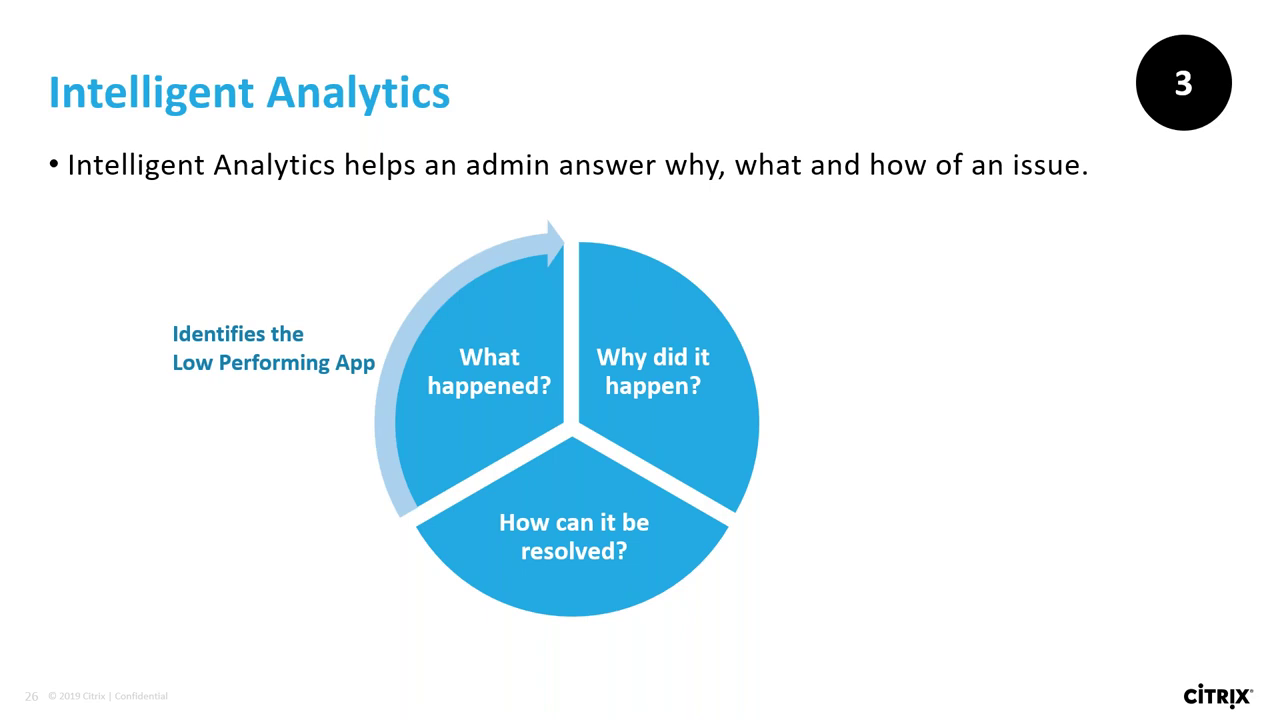